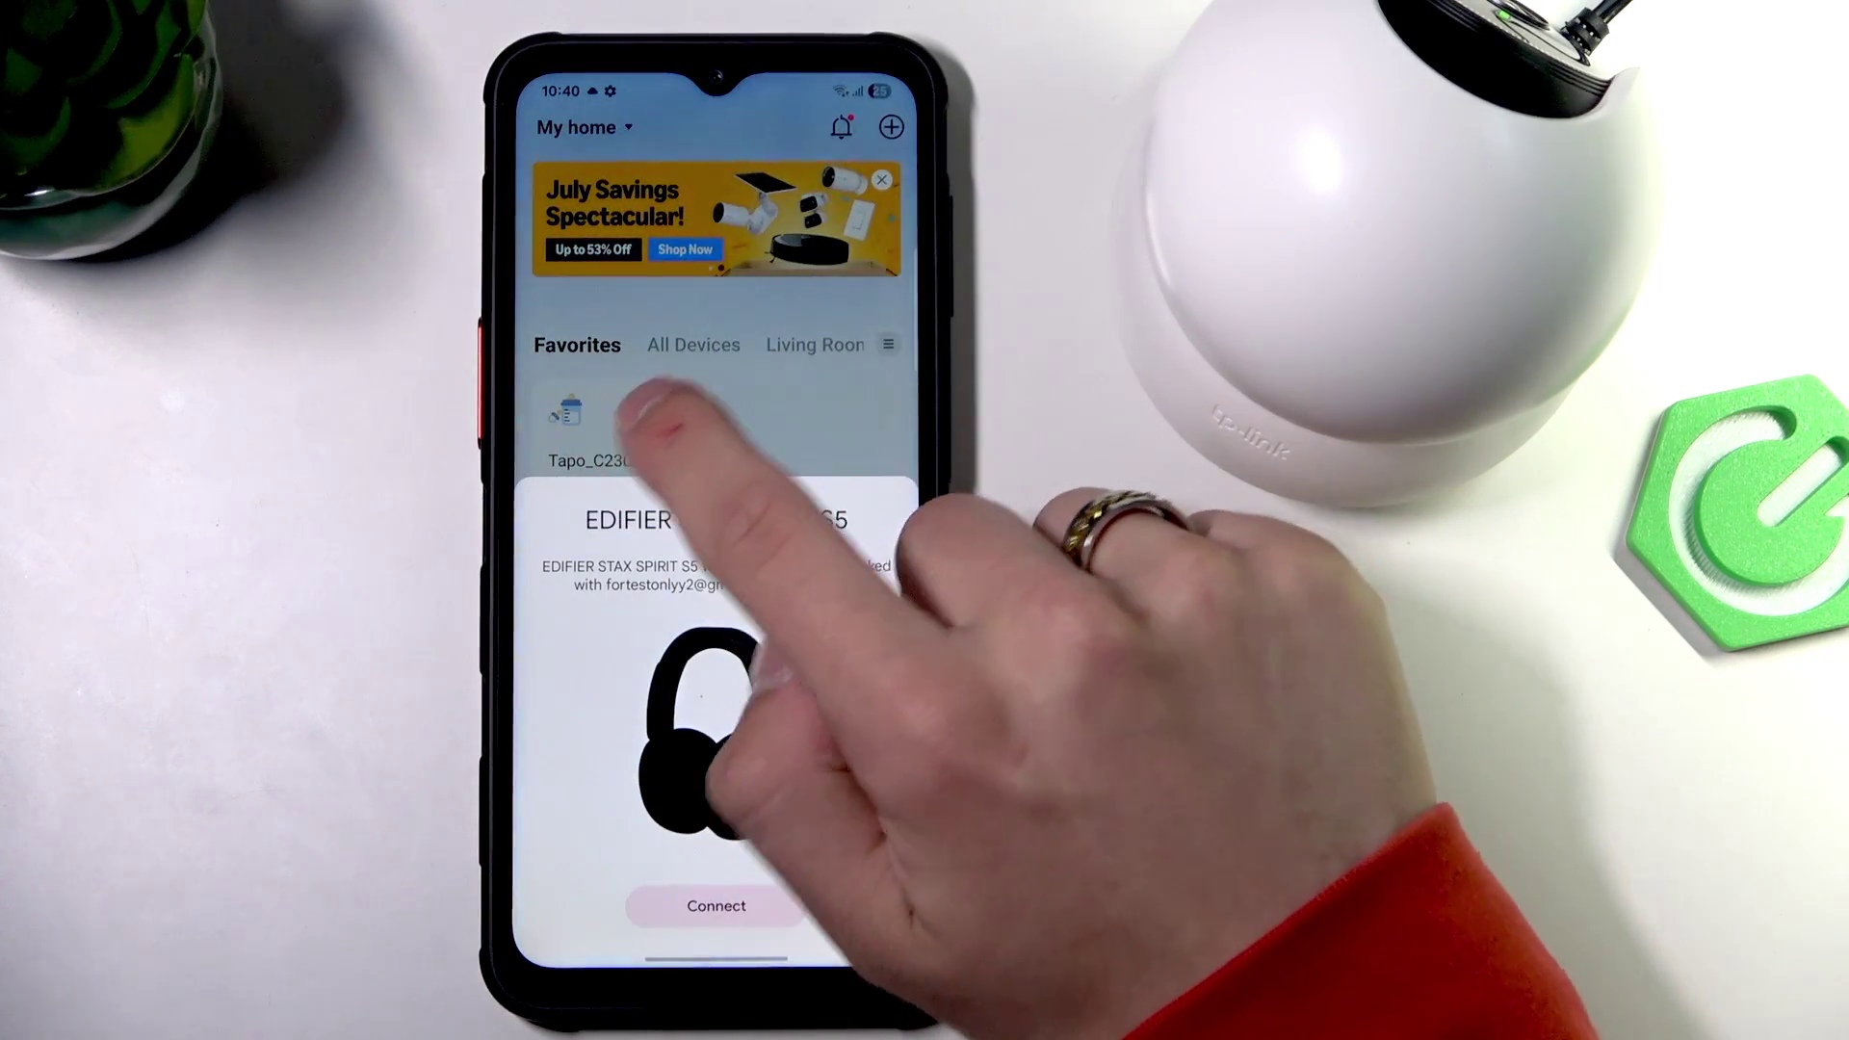
- Remove the Tapo_C230_DBA4 camera from the app through its device settings
click(621, 433)
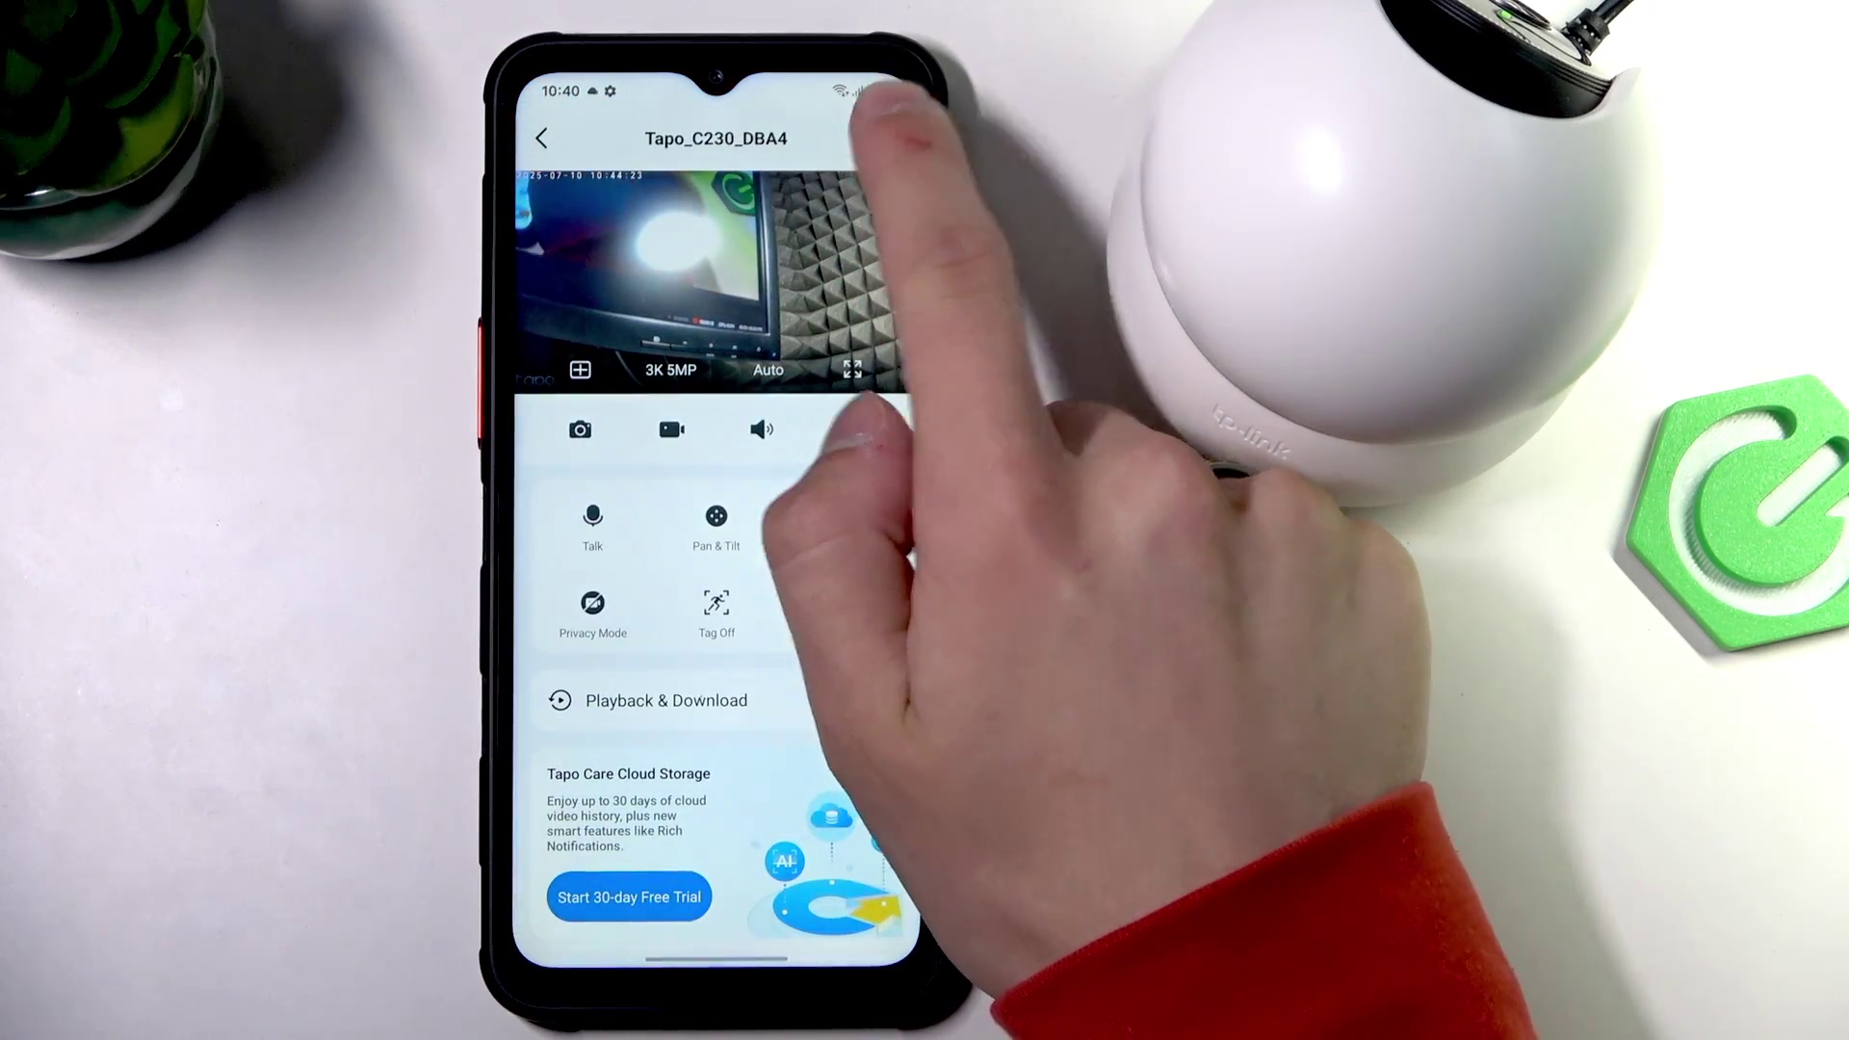
click(891, 138)
scroll(714, 651, down, 5)
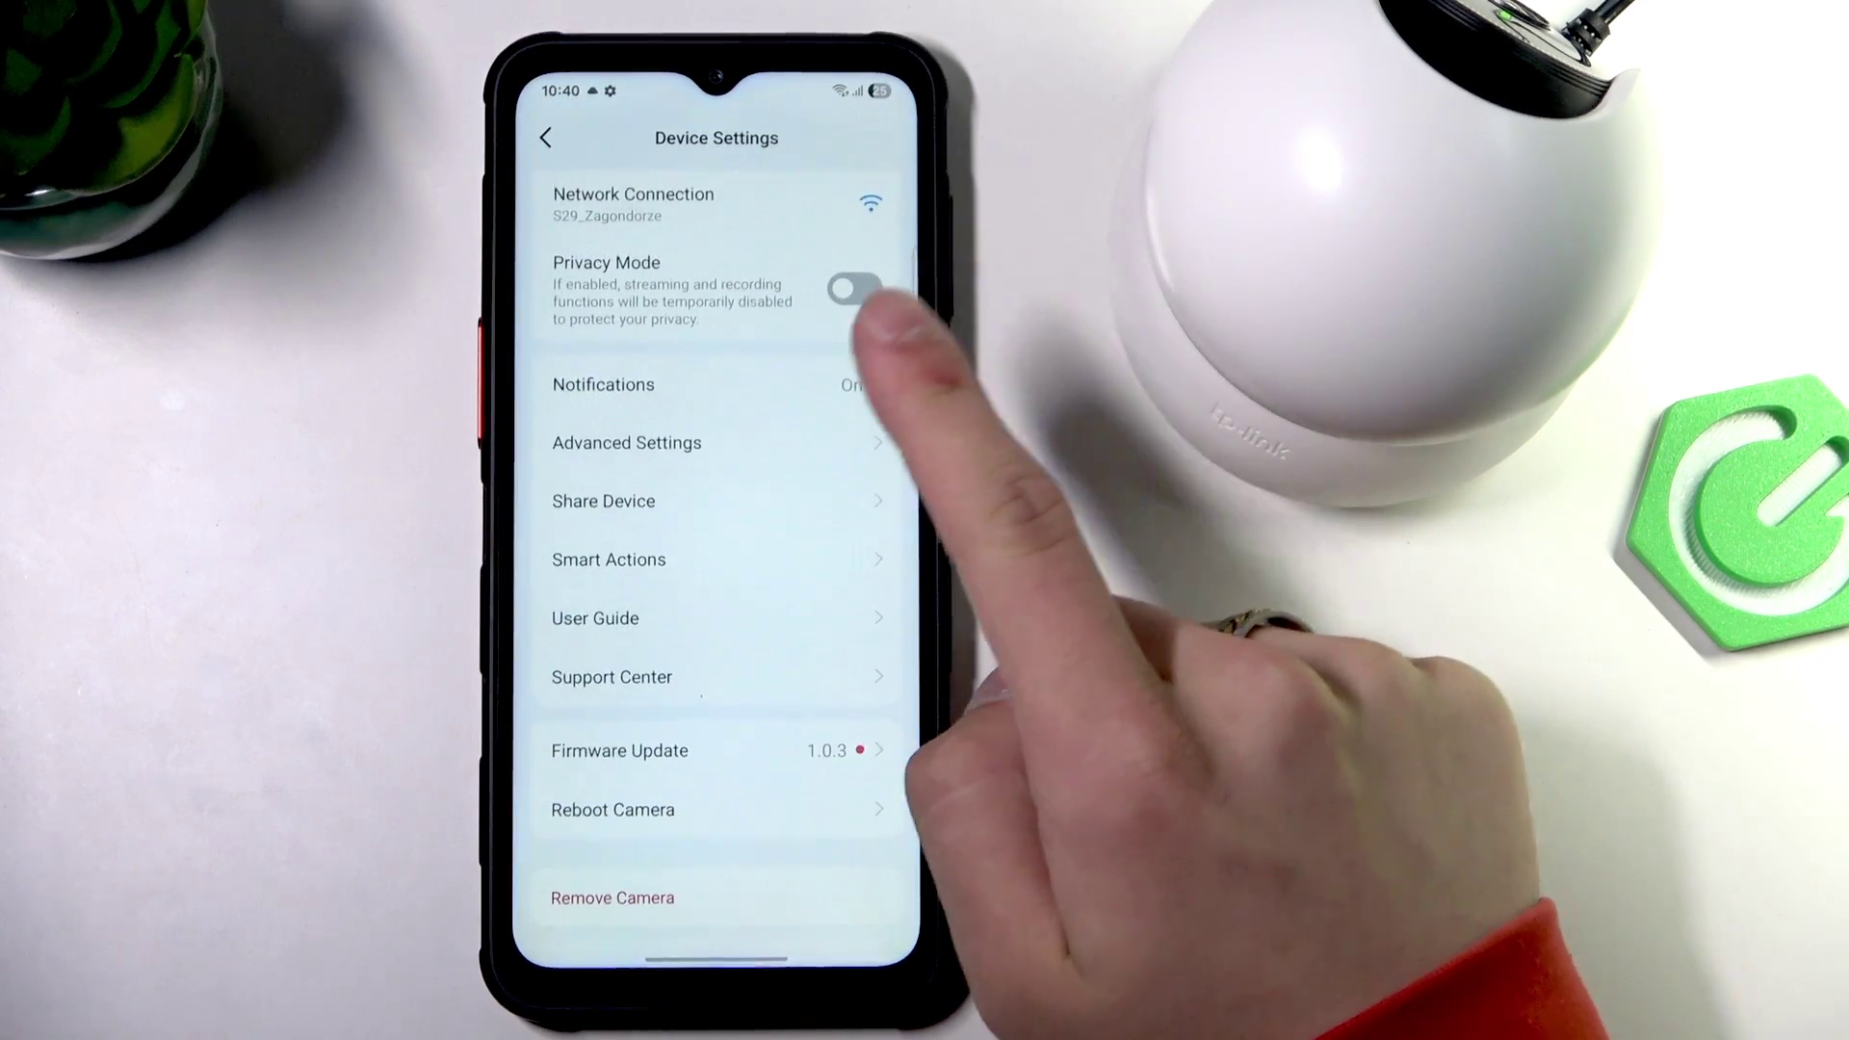
click(612, 896)
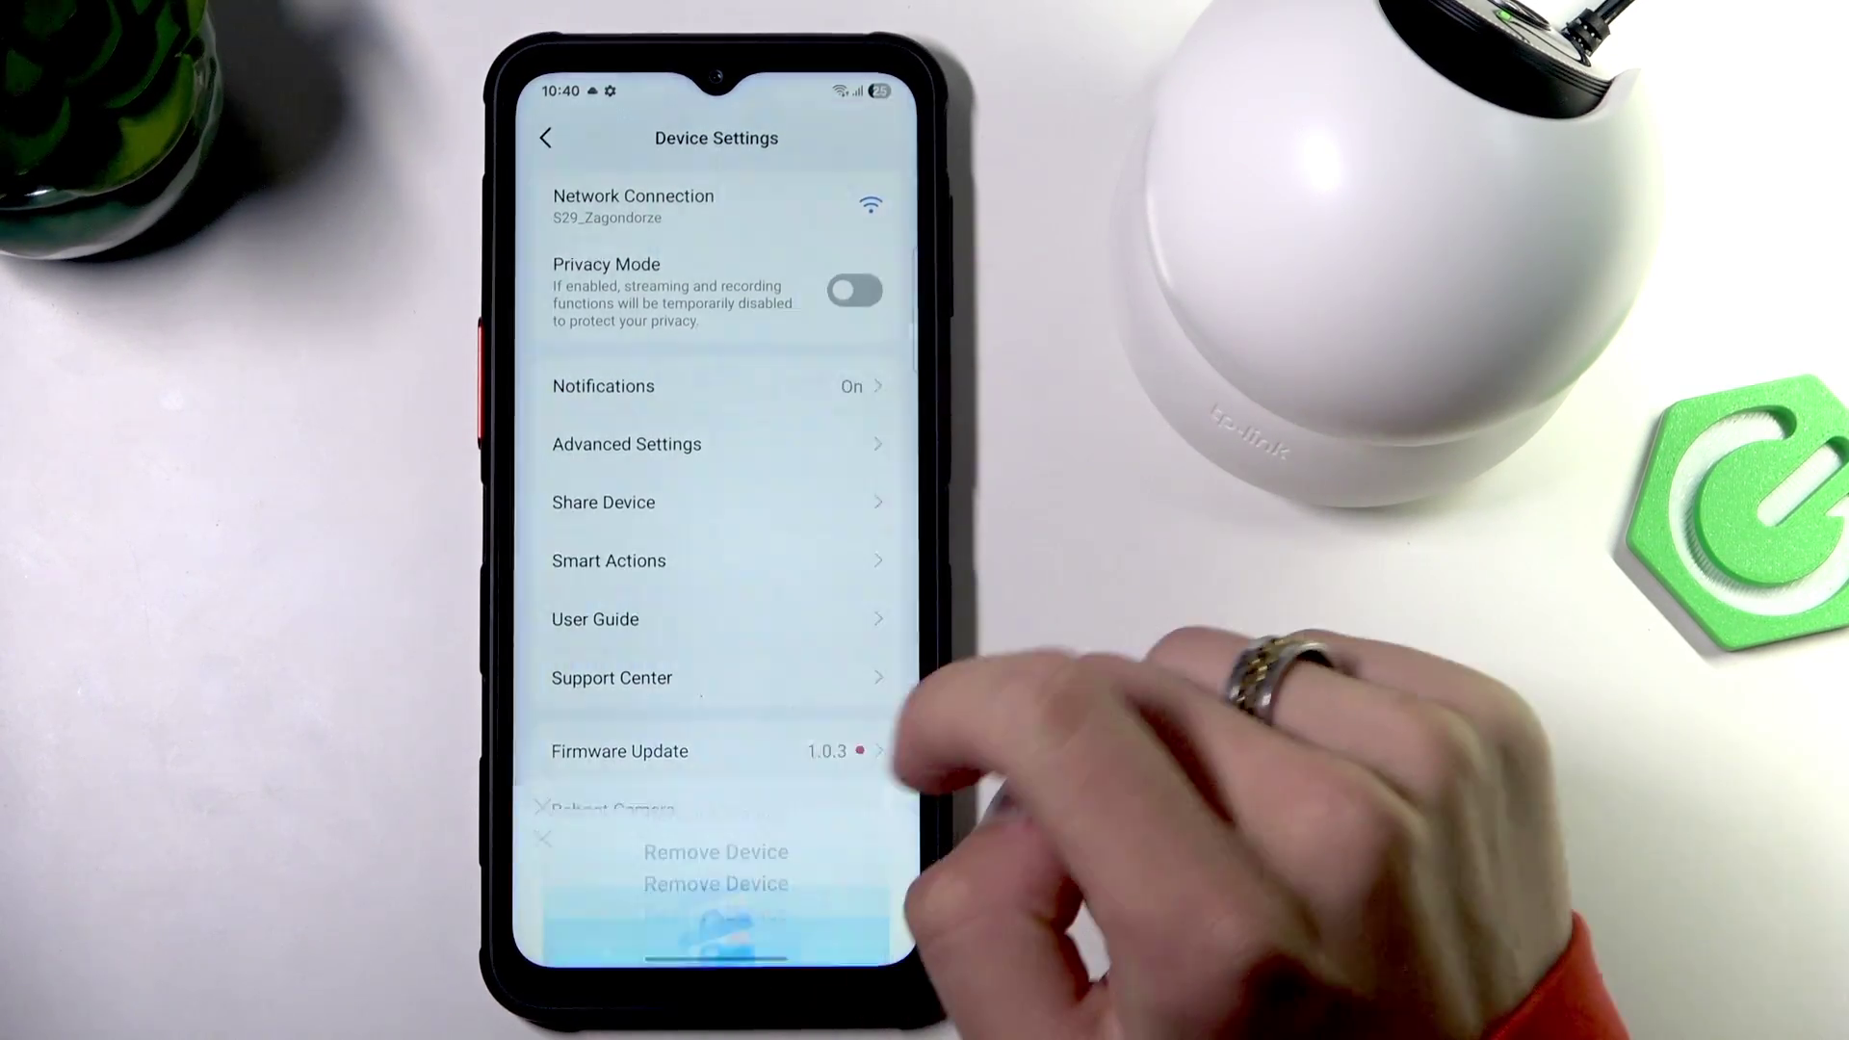
click(716, 888)
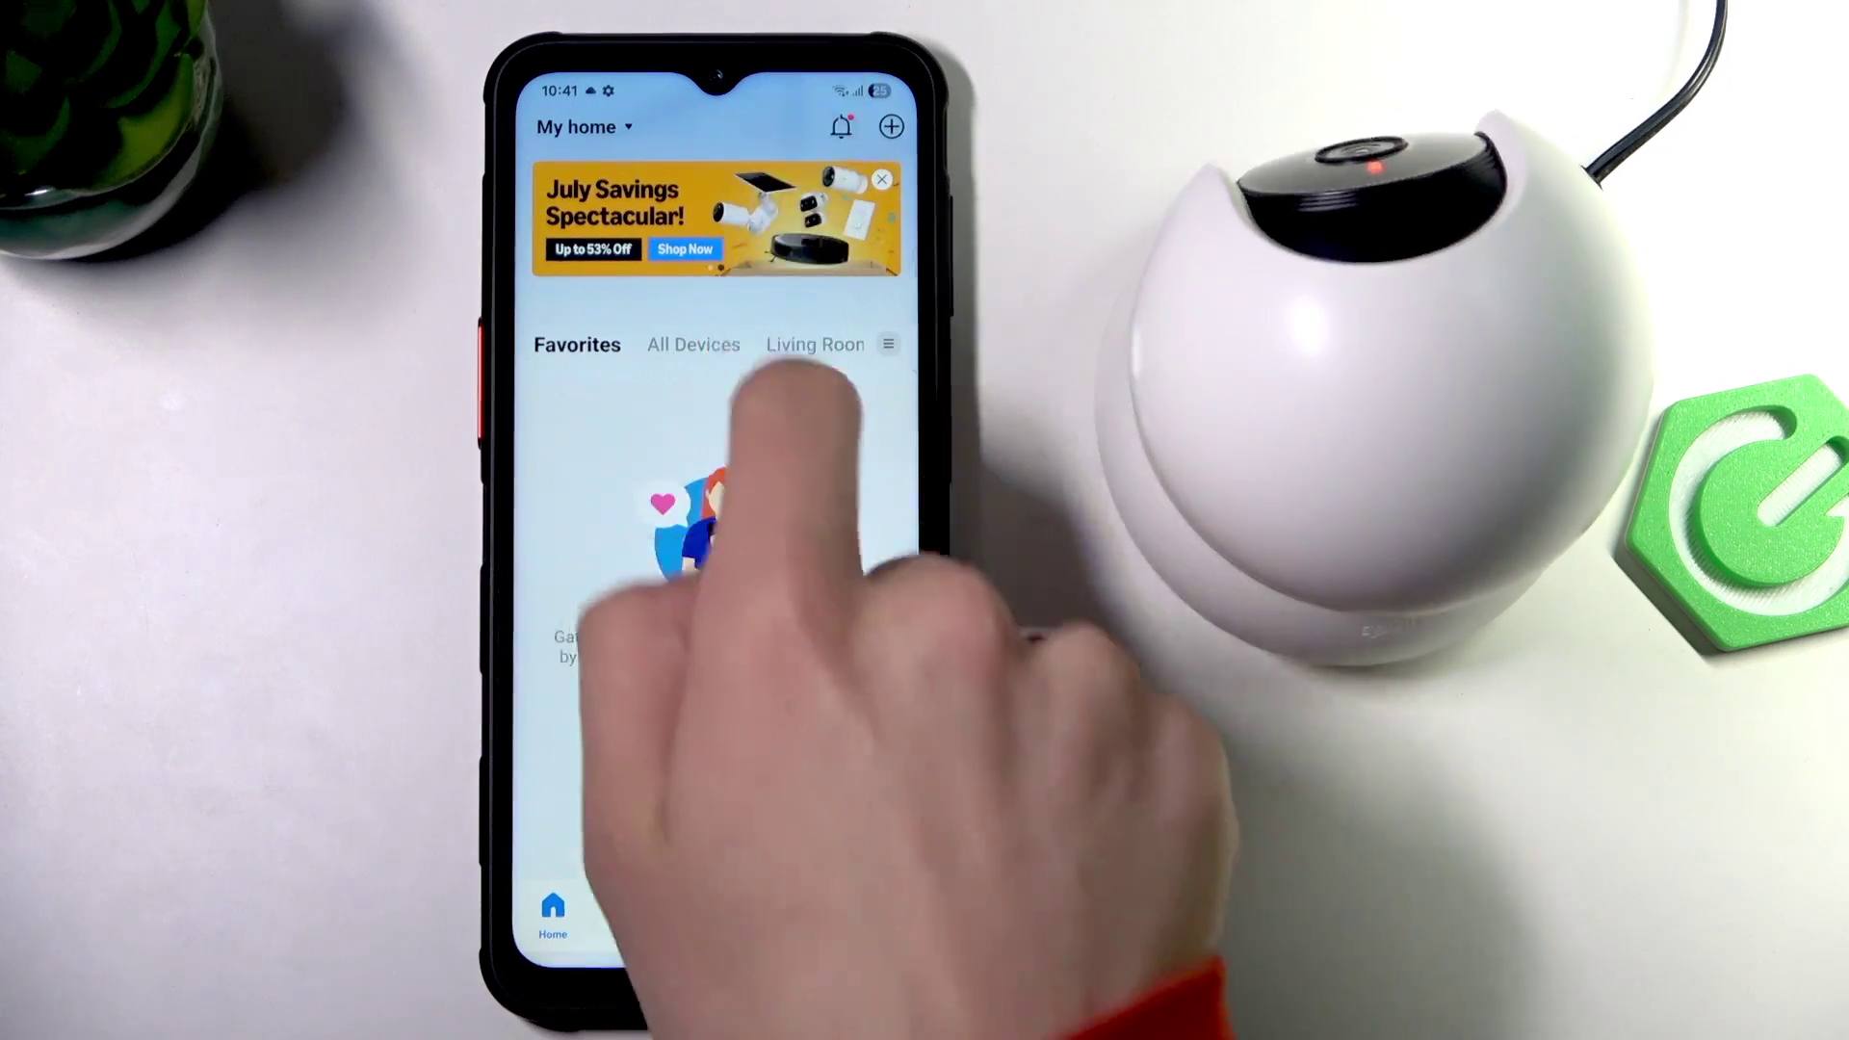
- Open the phone's full Wi-Fi settings from the quick settings Wi-Fi tile
drag(738, 86, 751, 376)
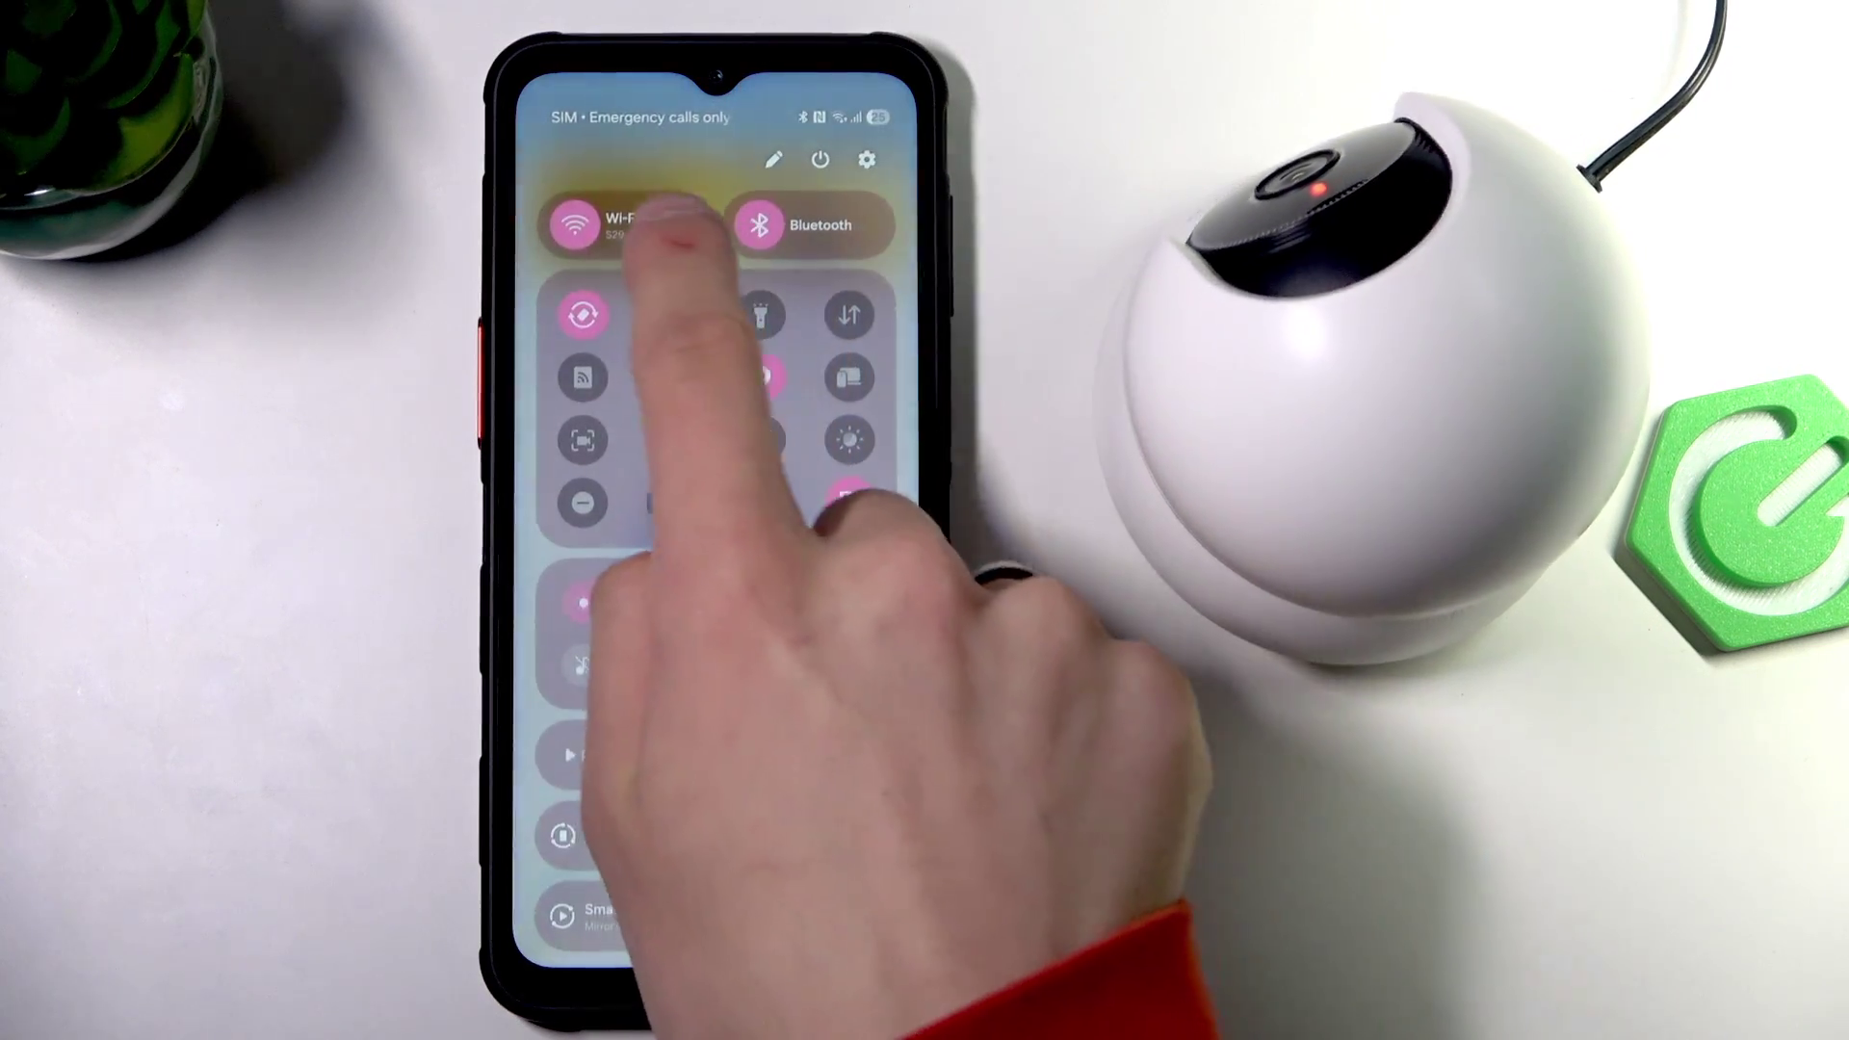
click(636, 217)
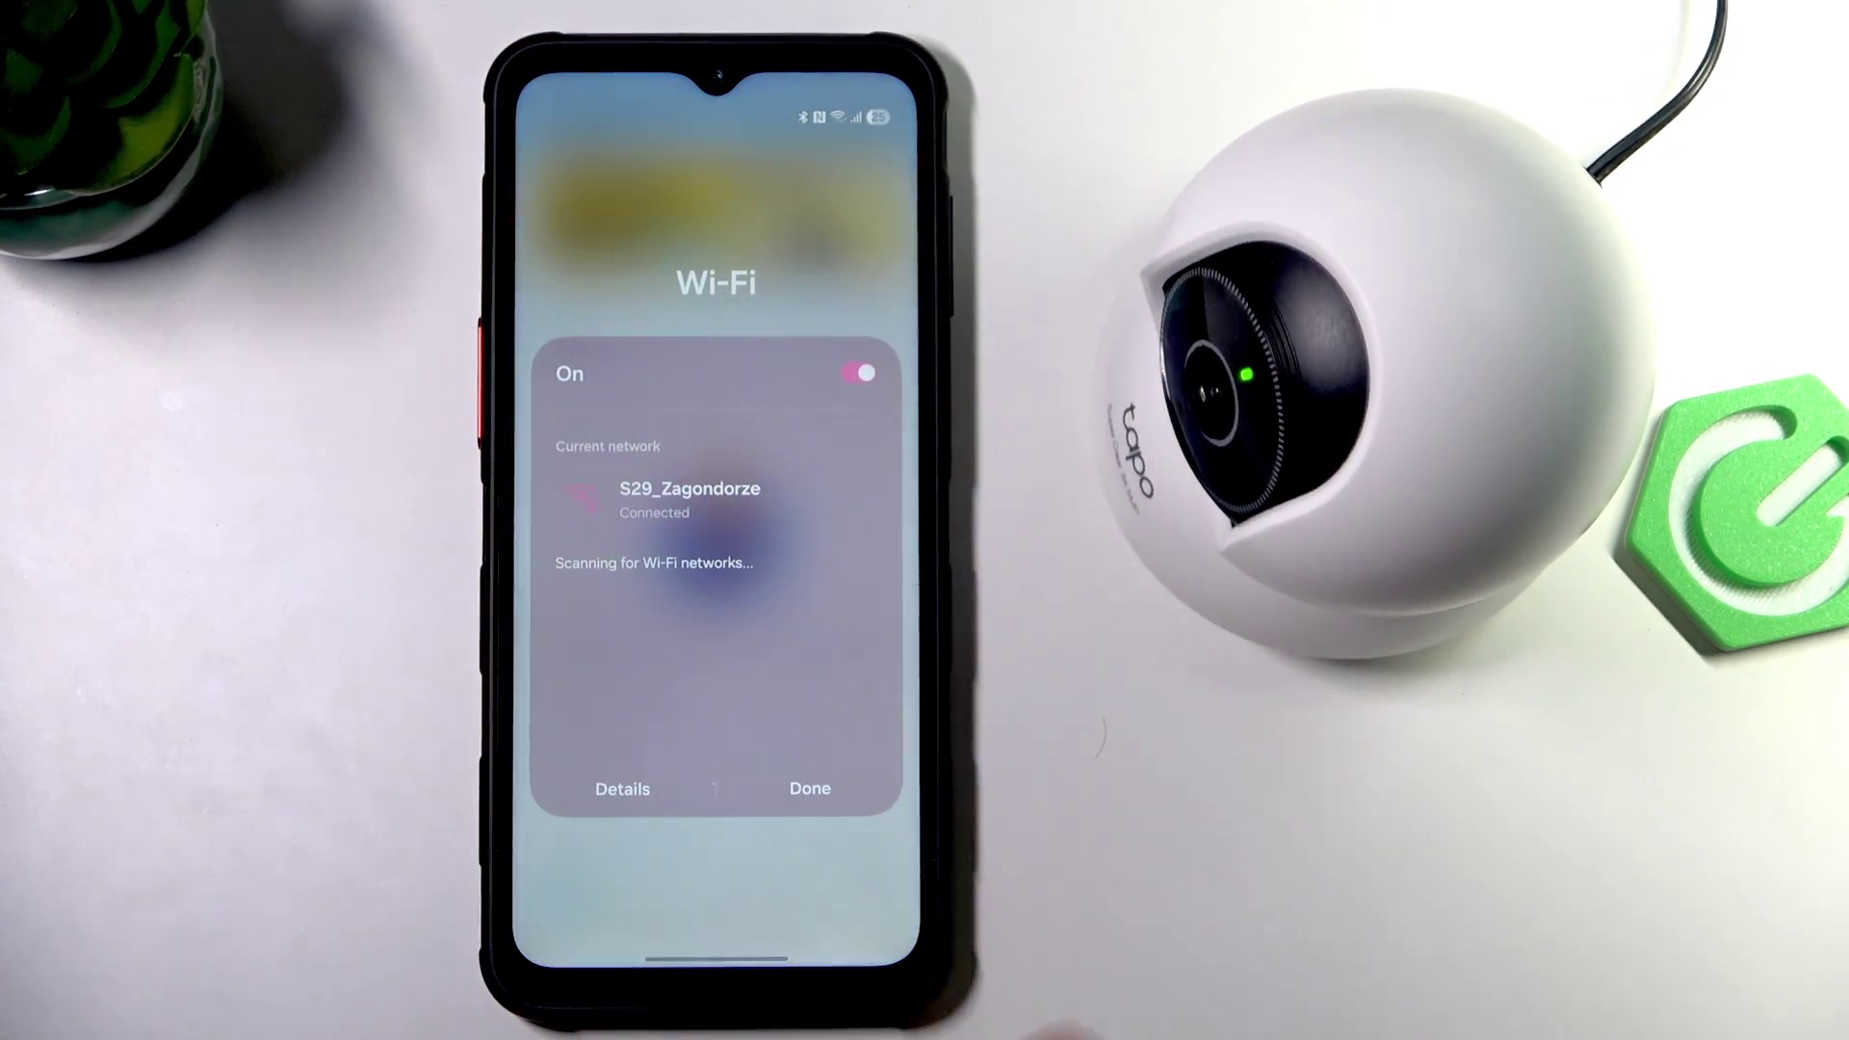
click(614, 789)
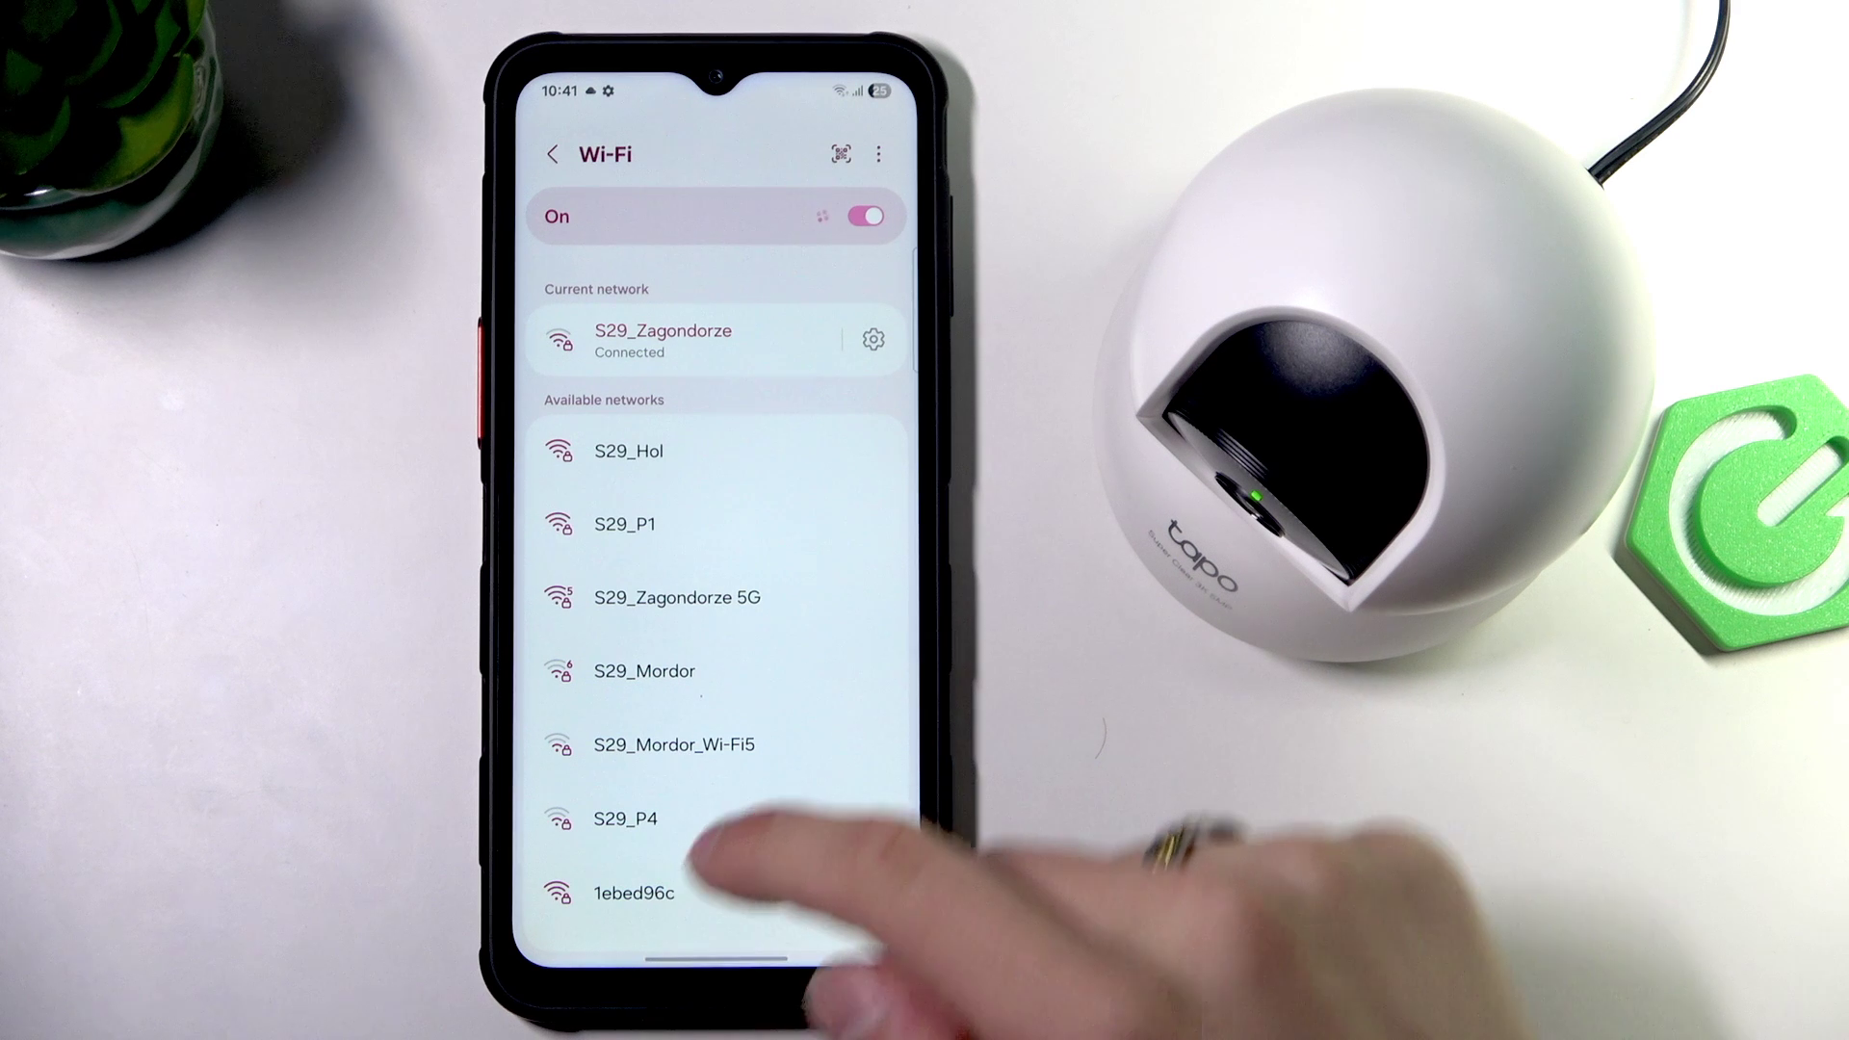
scroll(810, 723, down, 2)
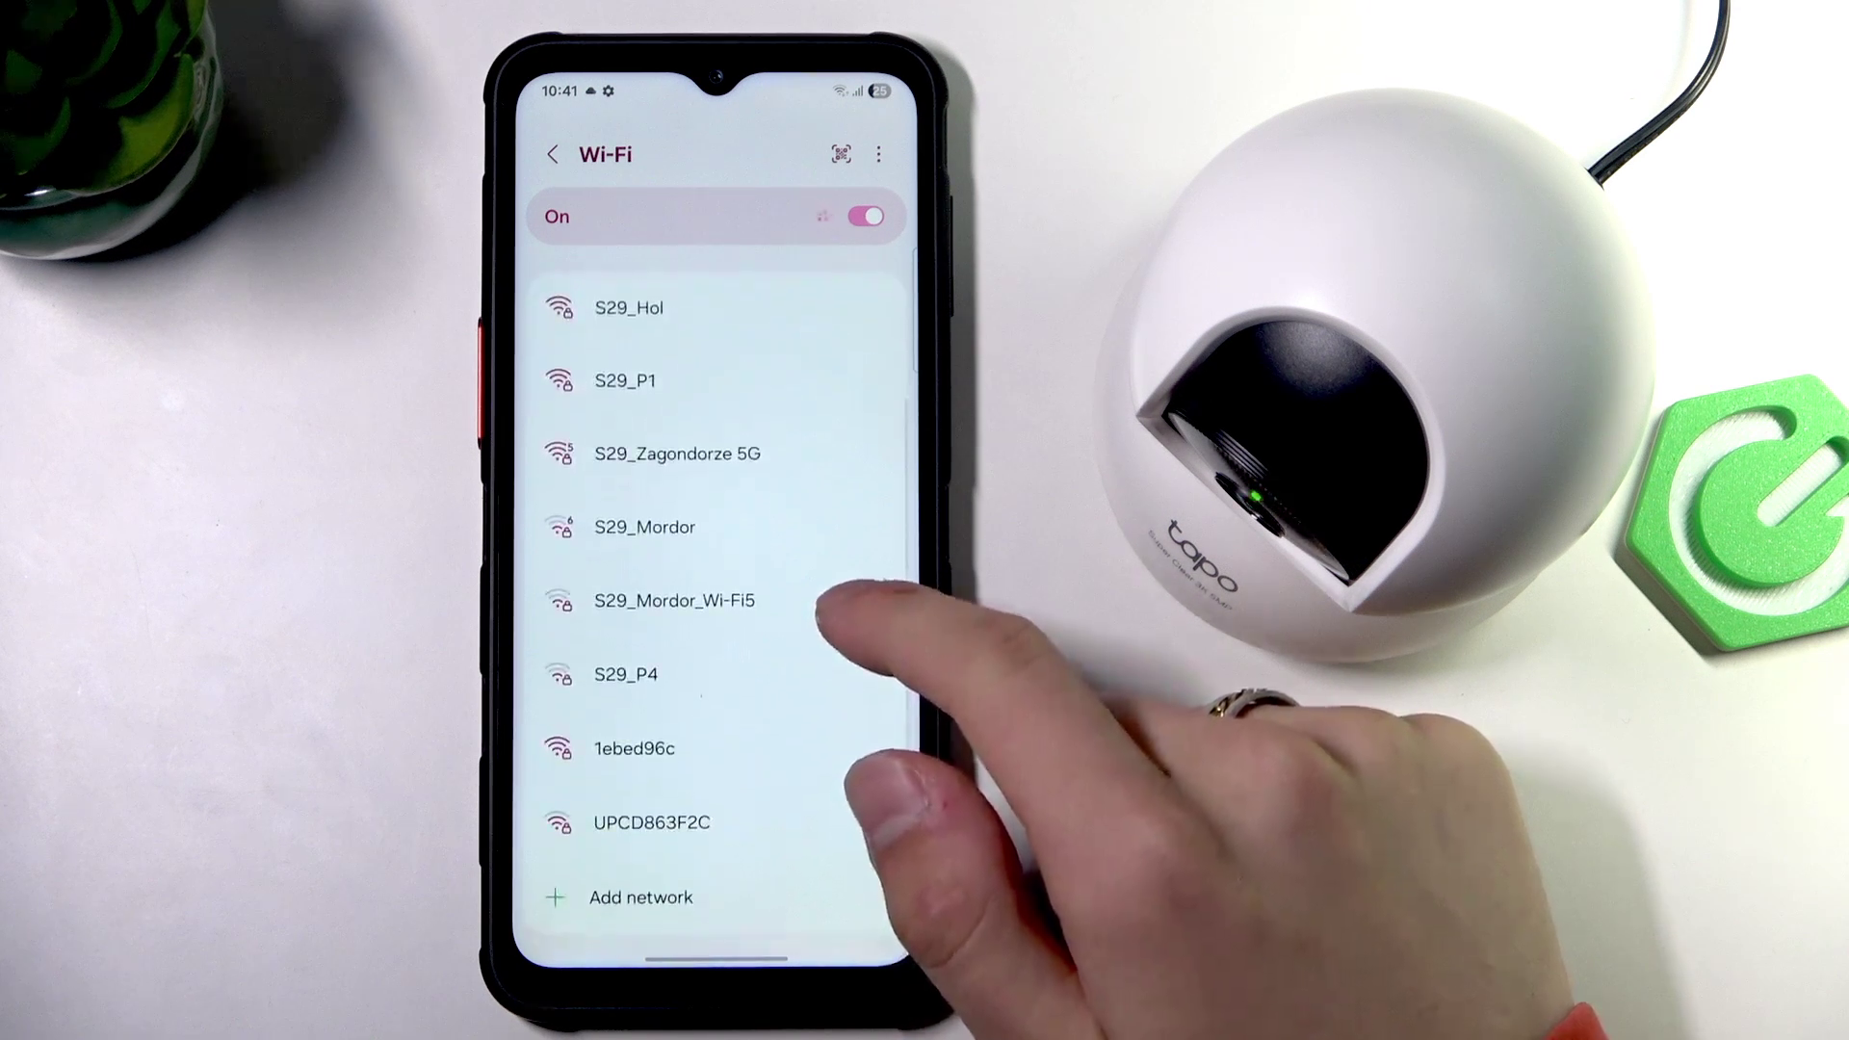
scroll(852, 679, up, 1)
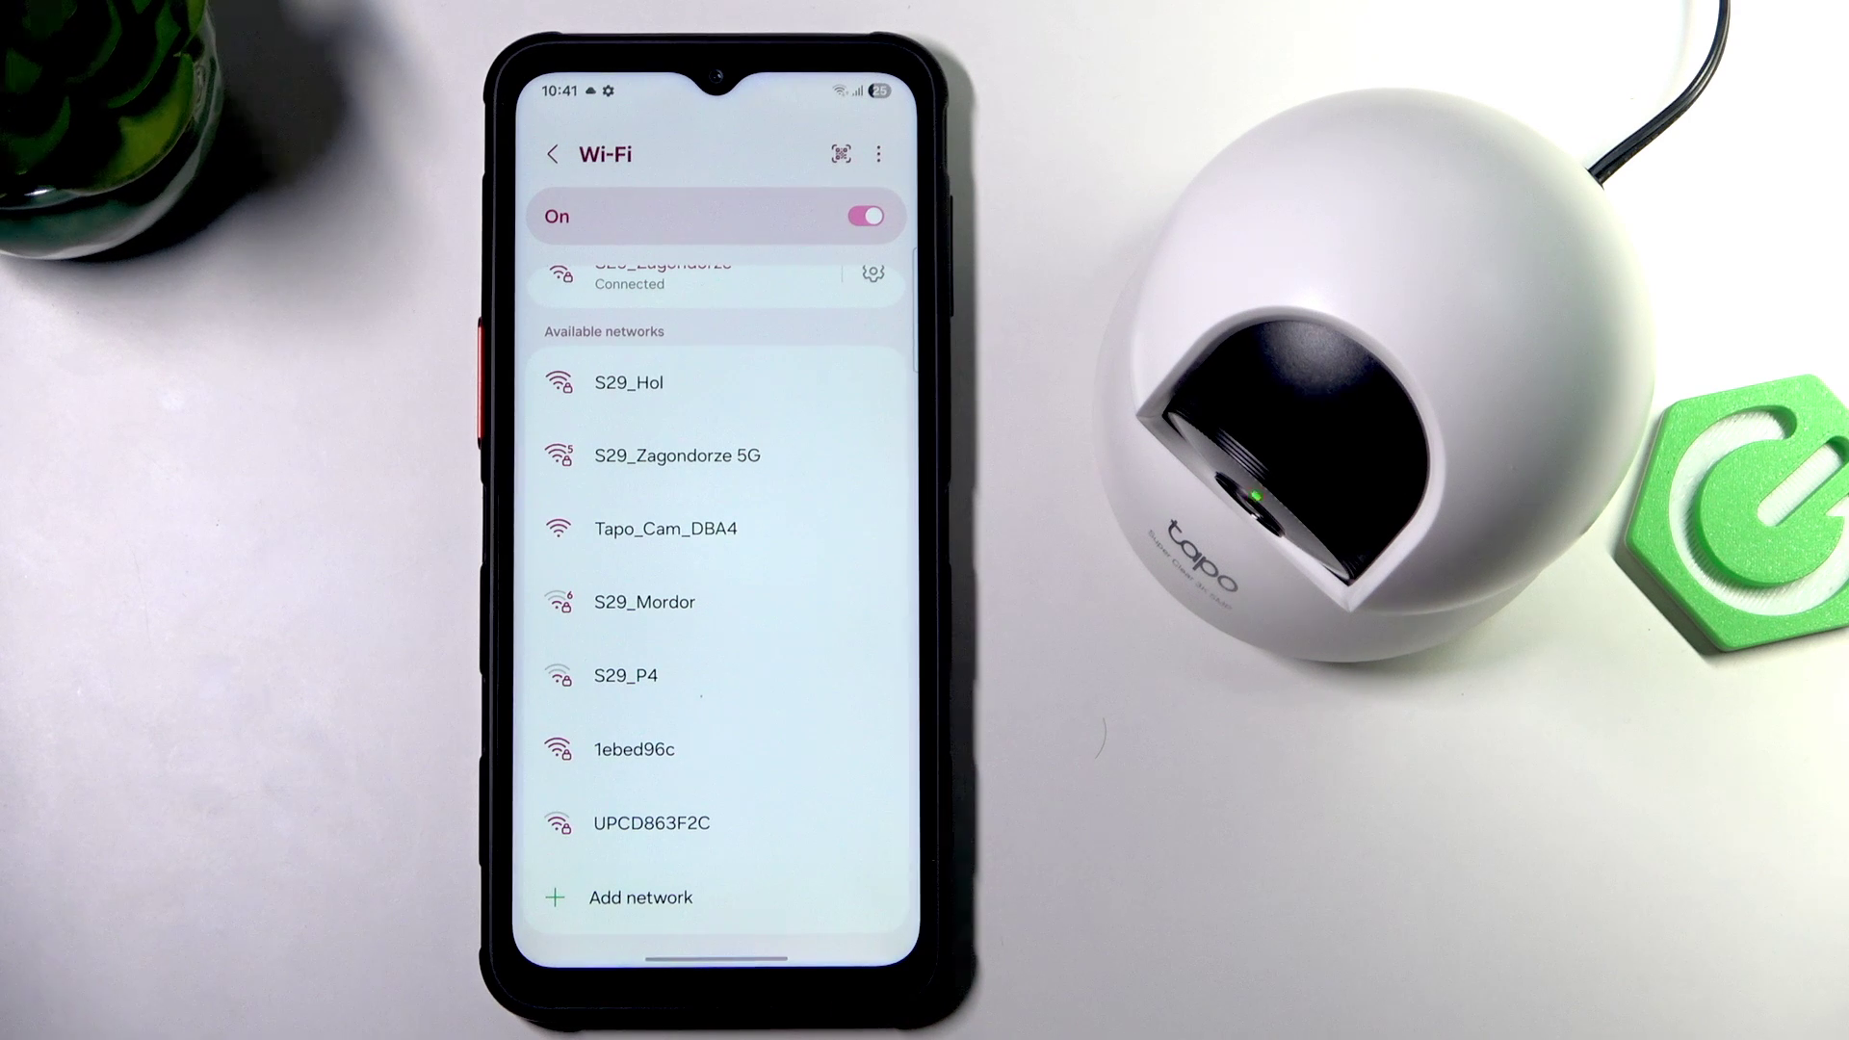
- Join the camera's Tapo_Cam_DBA4 Wi-Fi network from the list
click(666, 528)
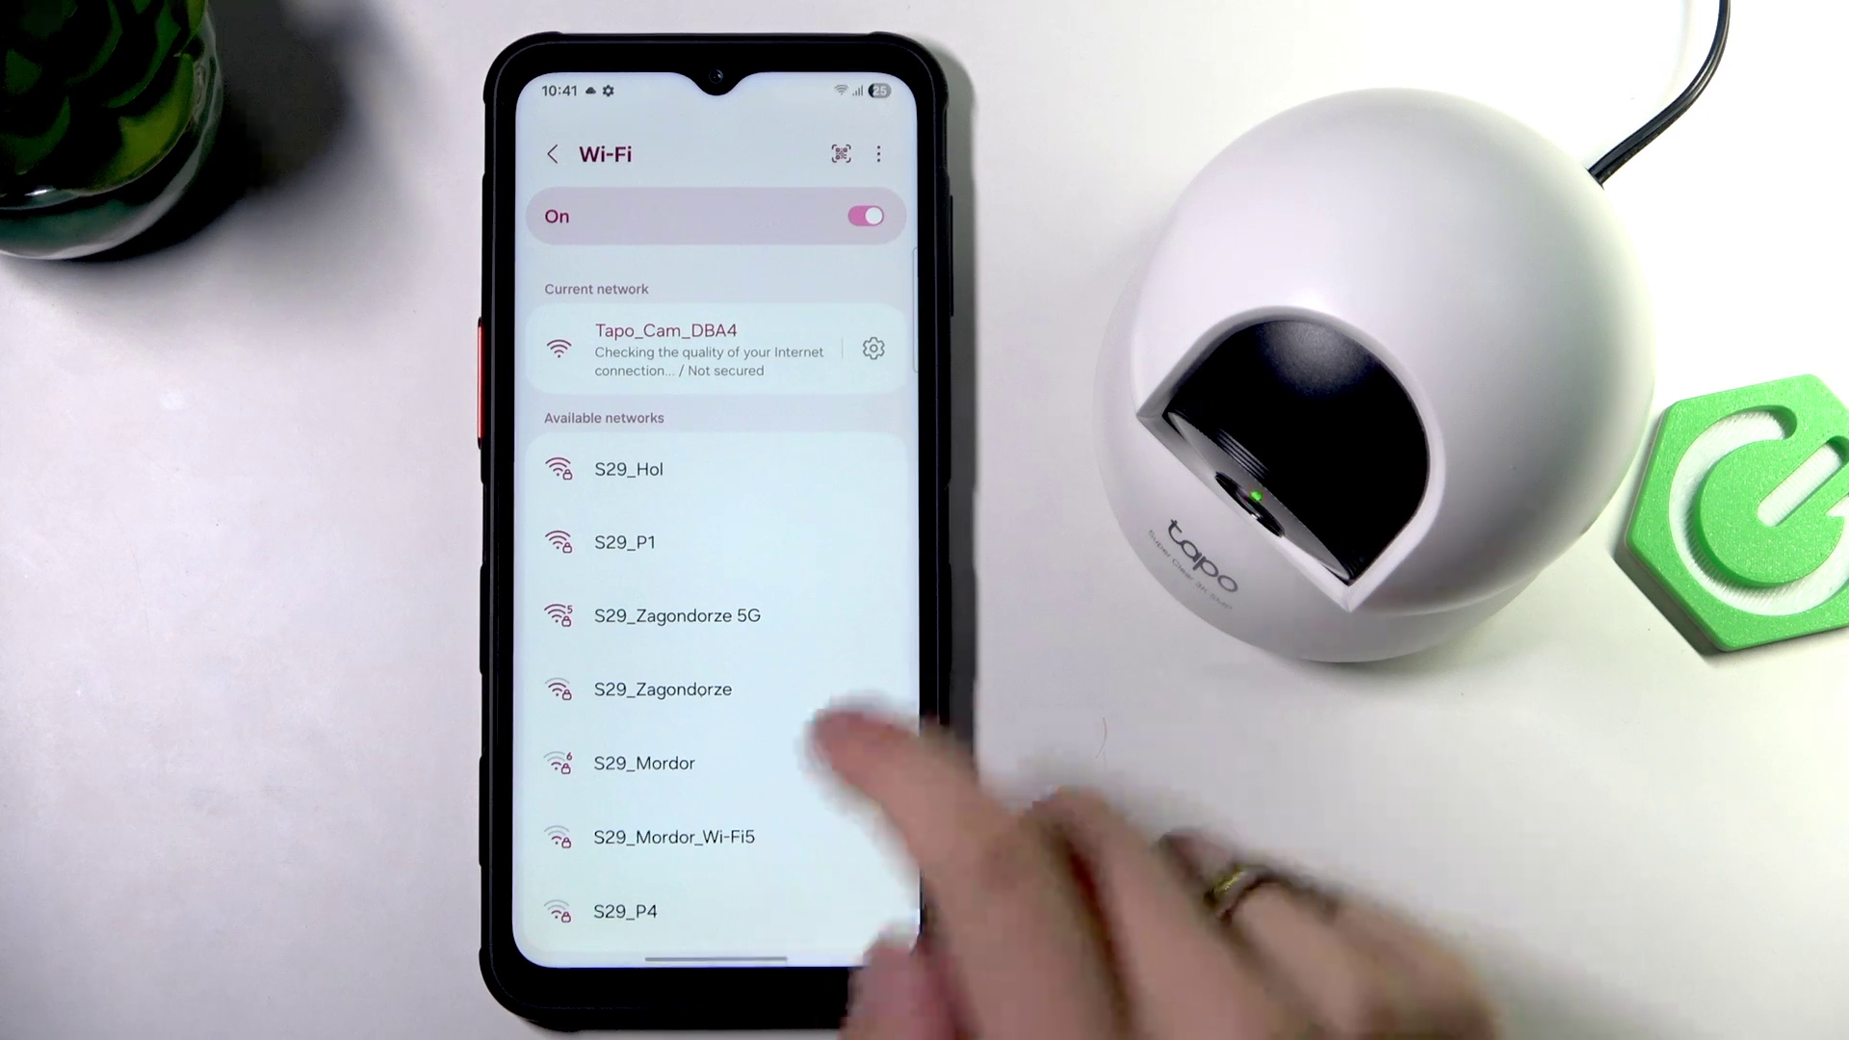
drag(868, 738, 867, 954)
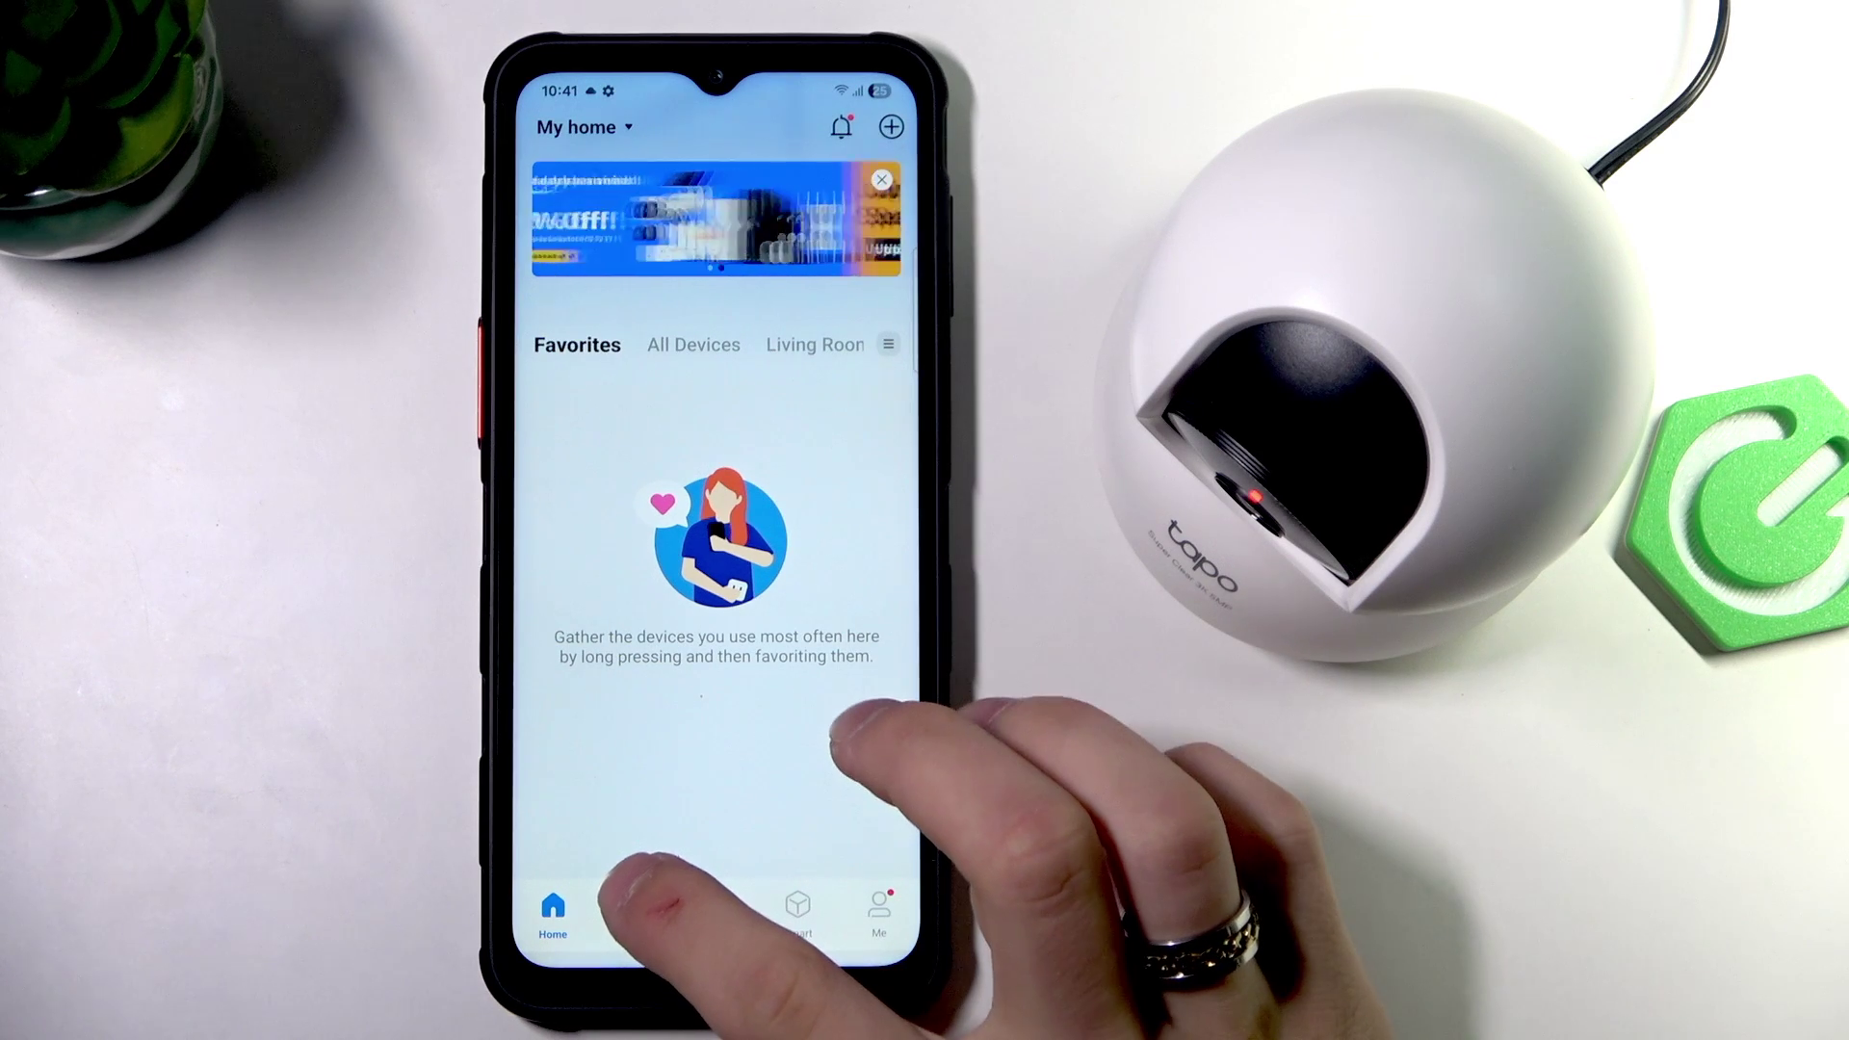
- Start adding a device from the Cameras tab and scroll the model list to Tapo C230
click(633, 905)
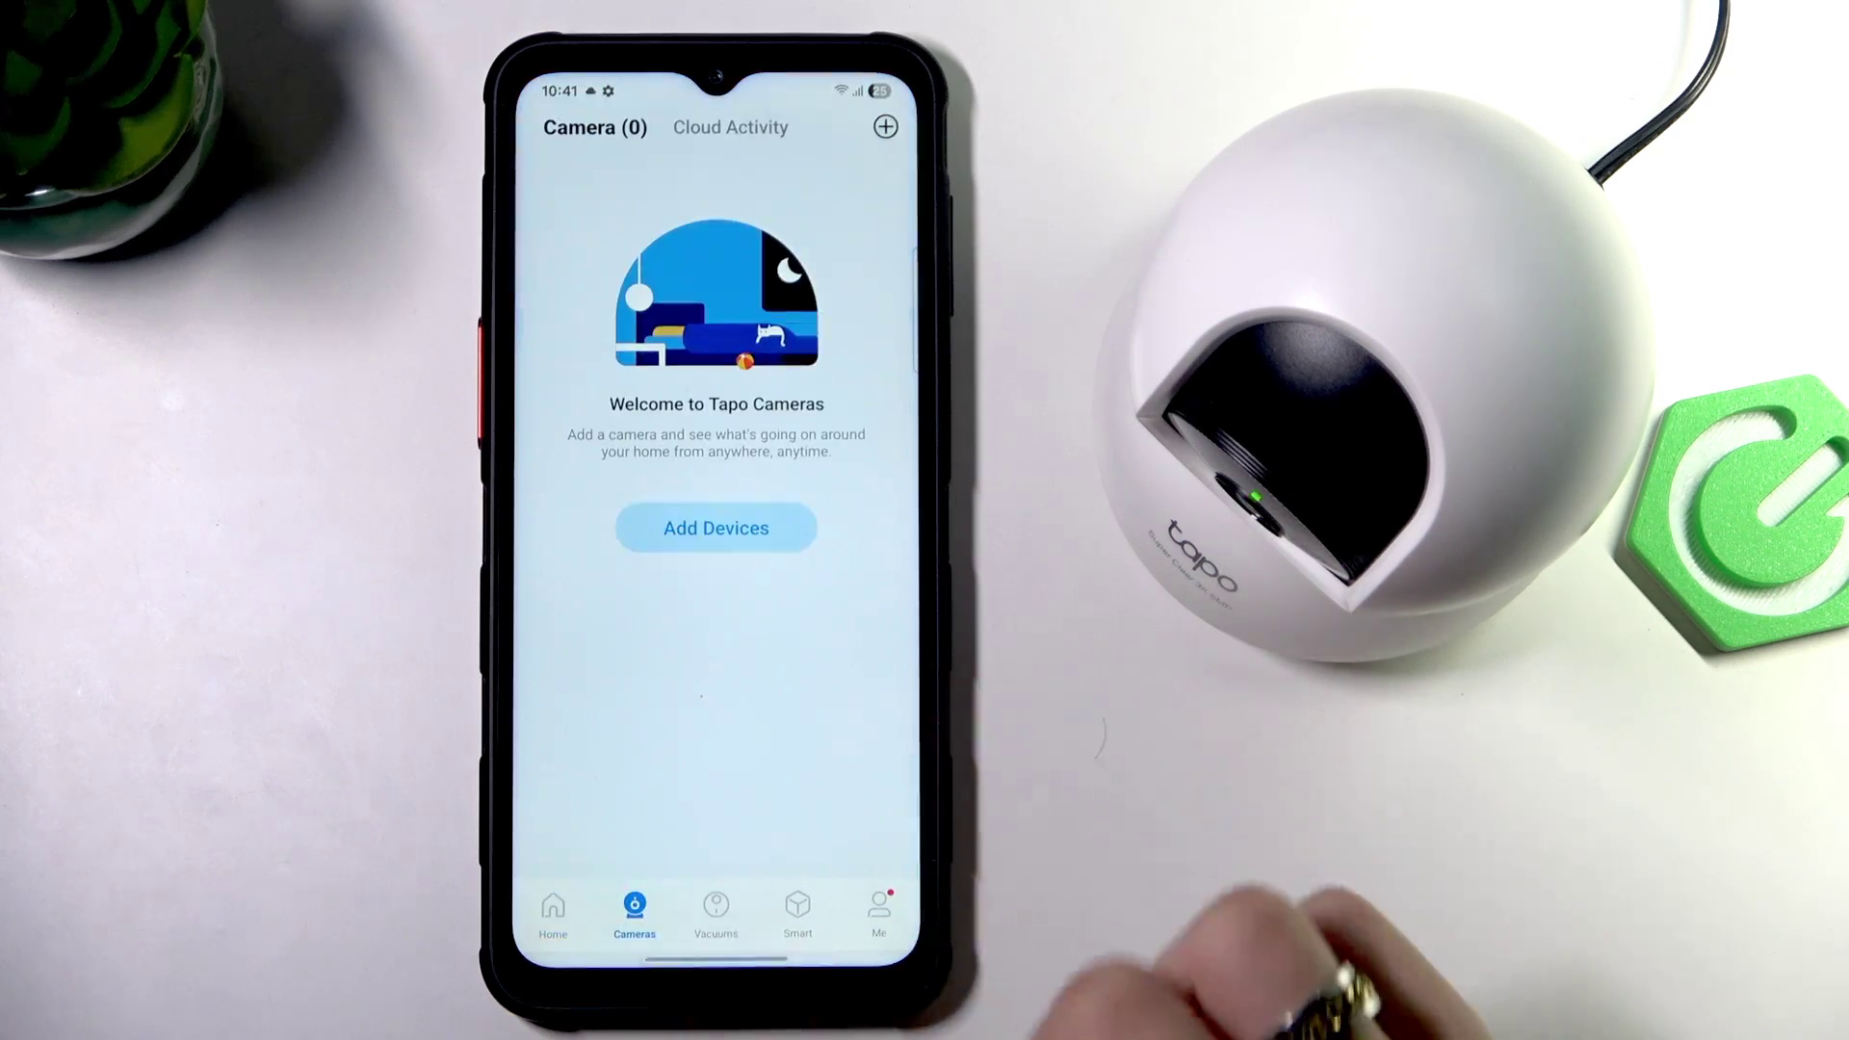
click(717, 526)
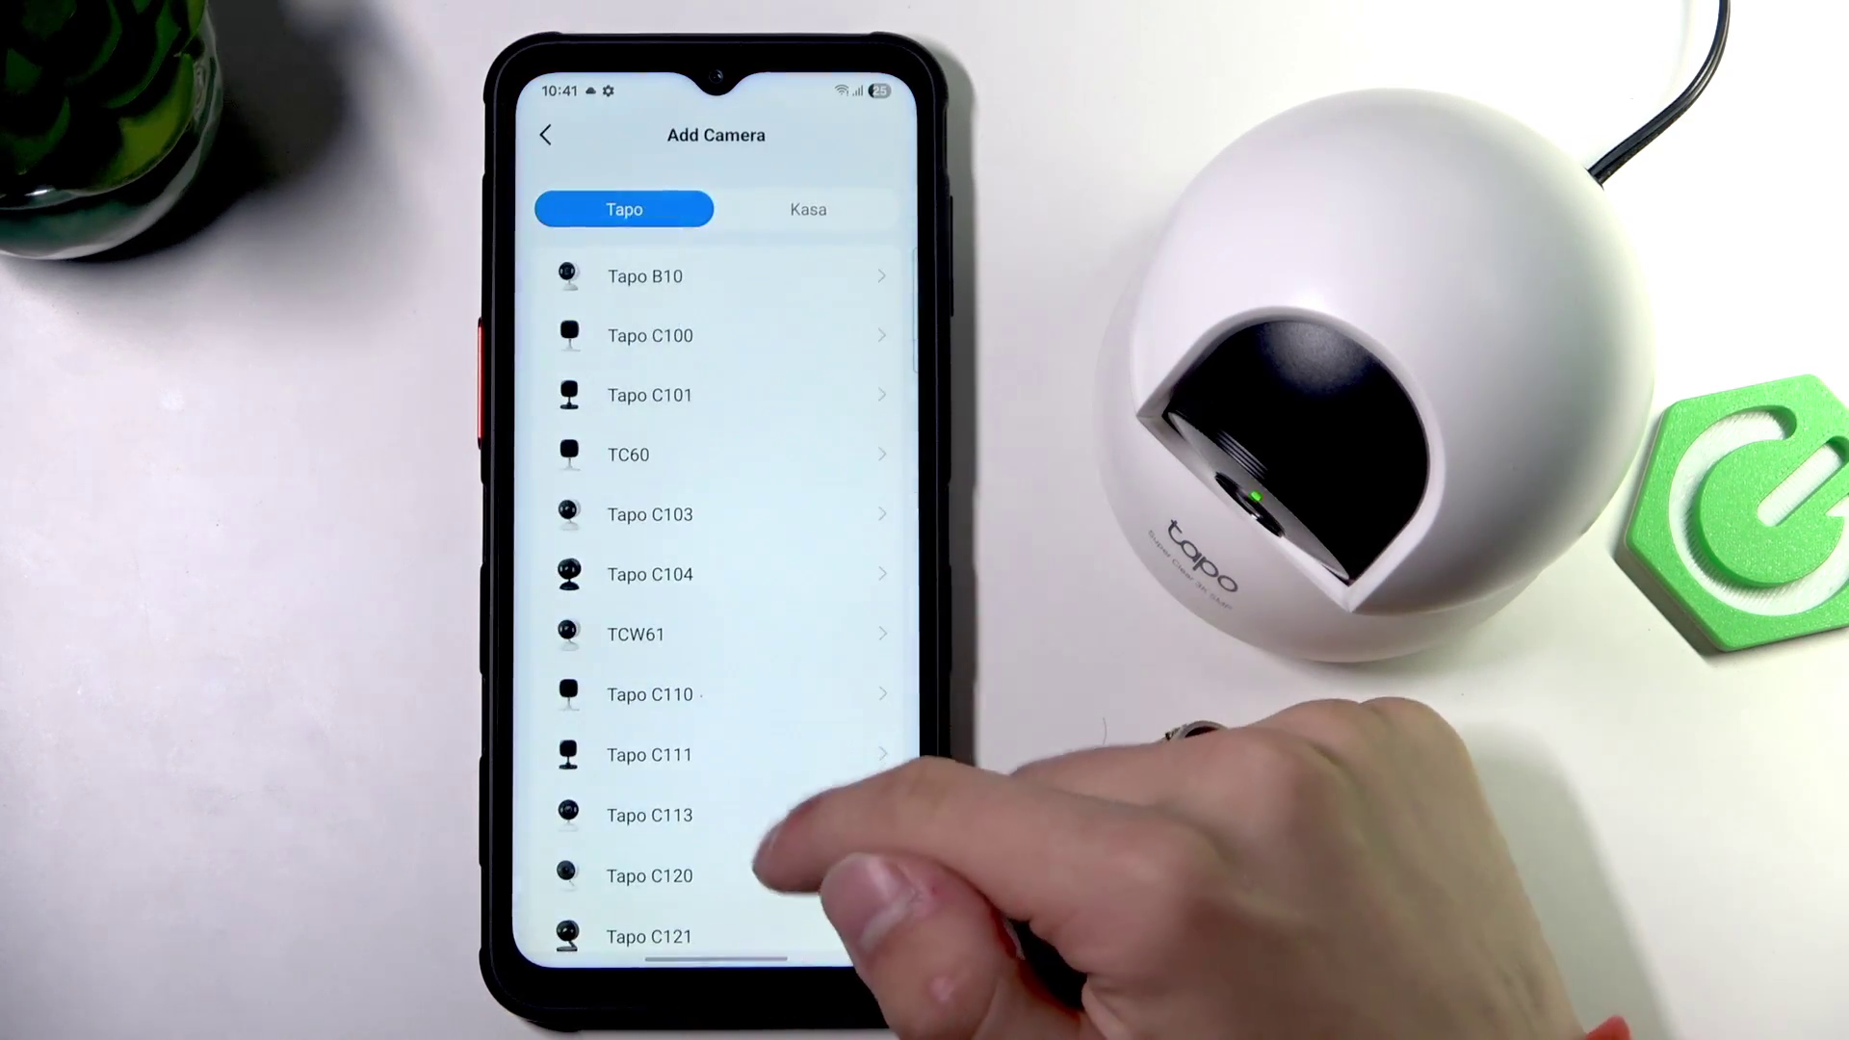
drag(809, 810, 809, 288)
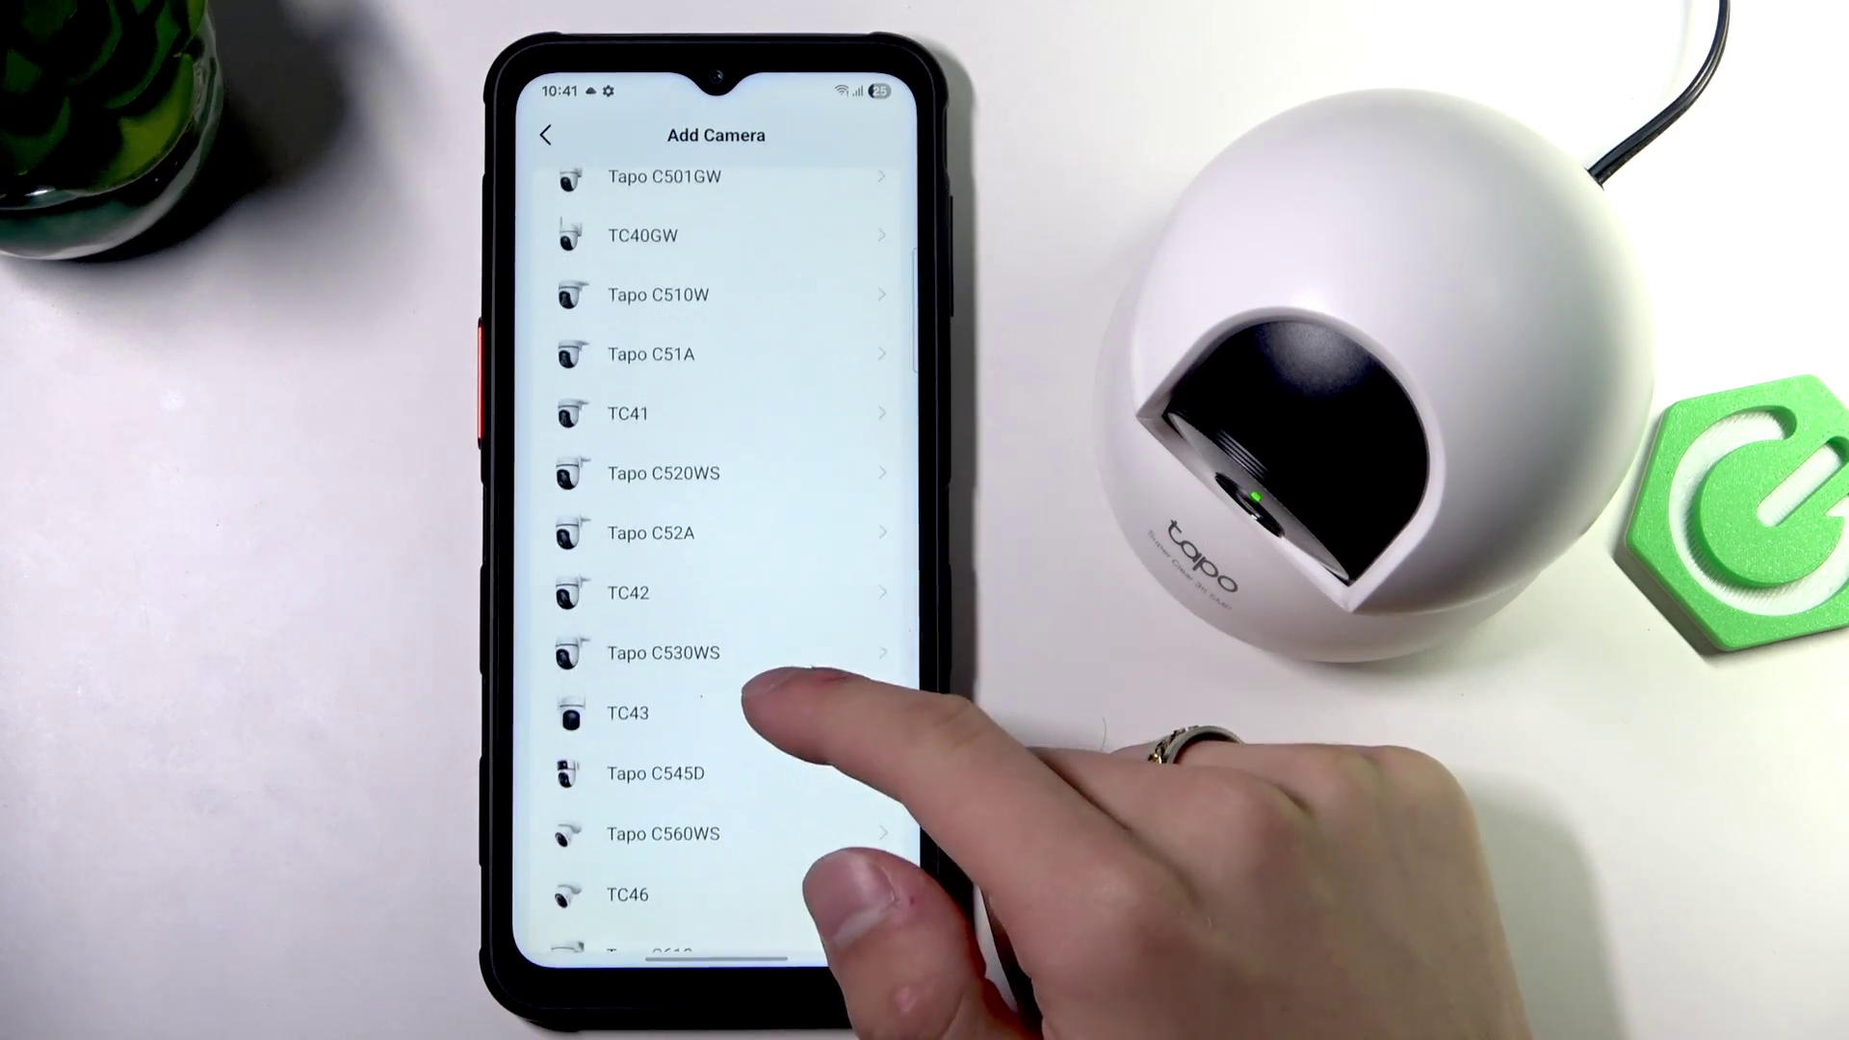
mouse_move(787, 809)
mouse_down()
mouse_move(787, 434)
mouse_move(788, 463)
mouse_up()
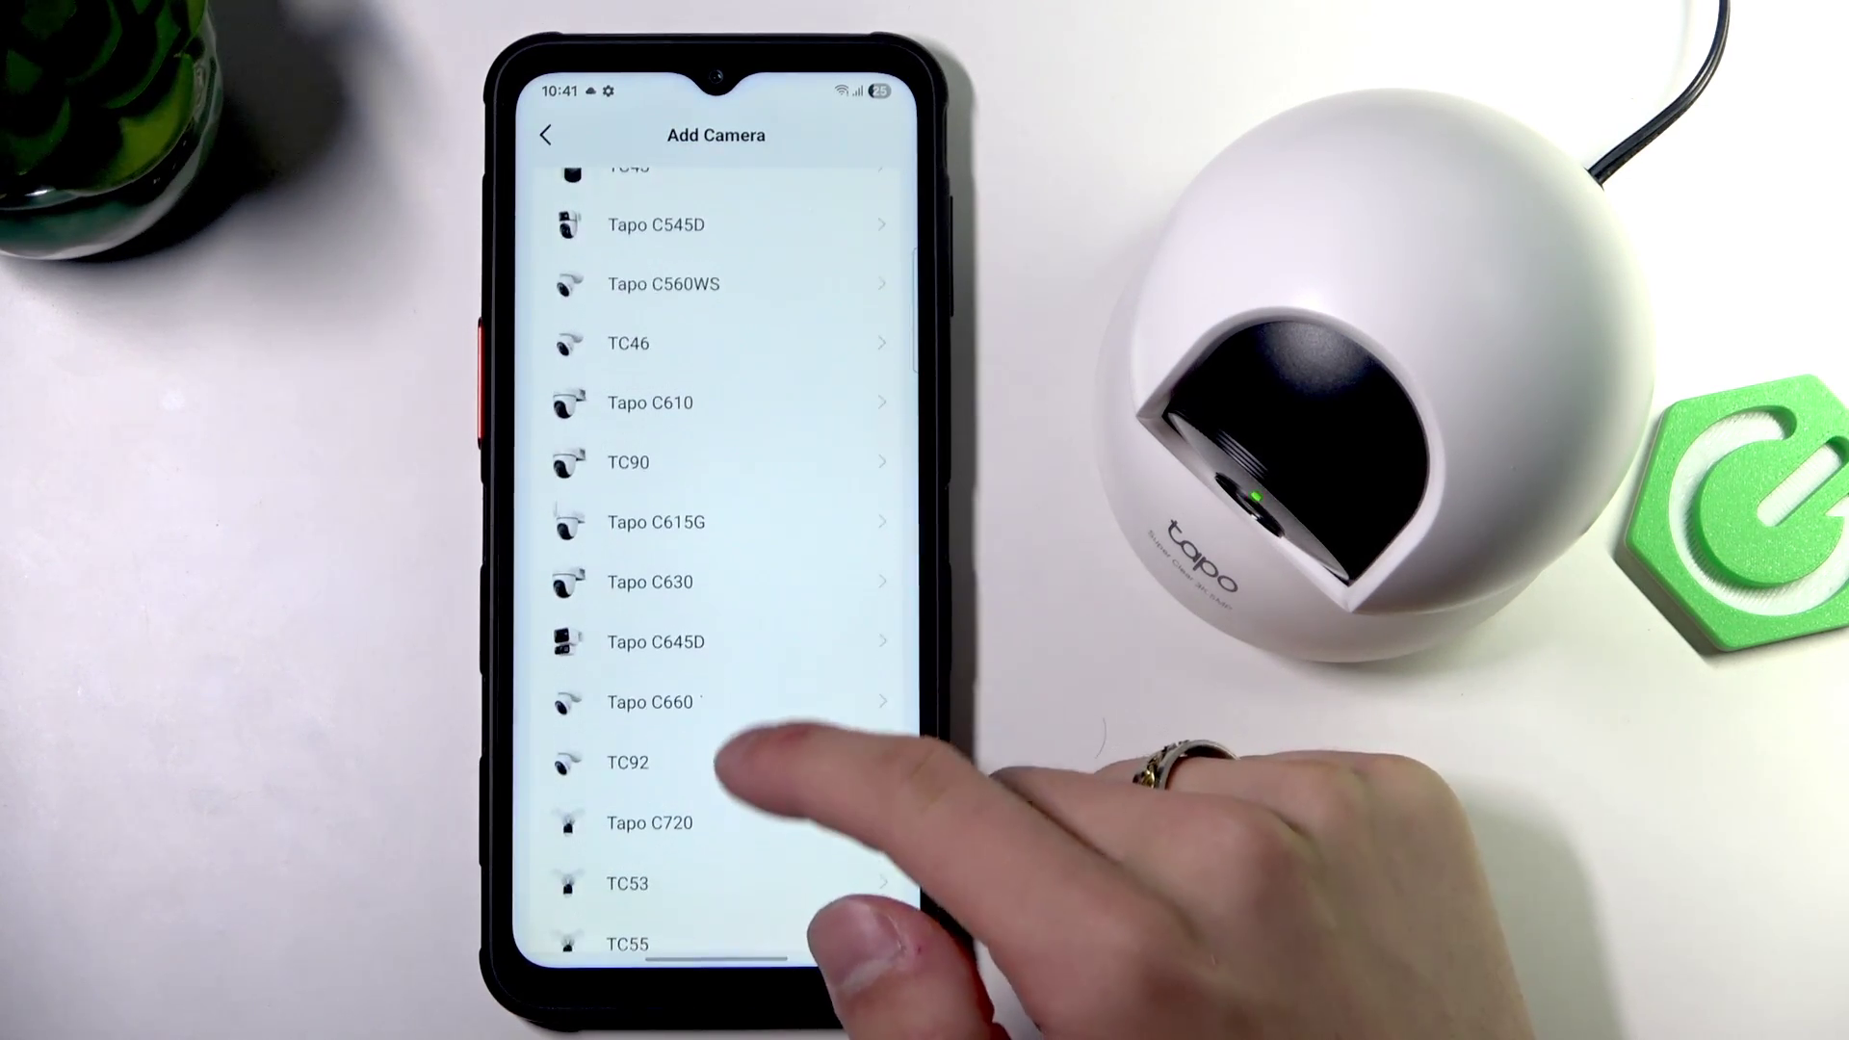
drag(810, 549, 809, 897)
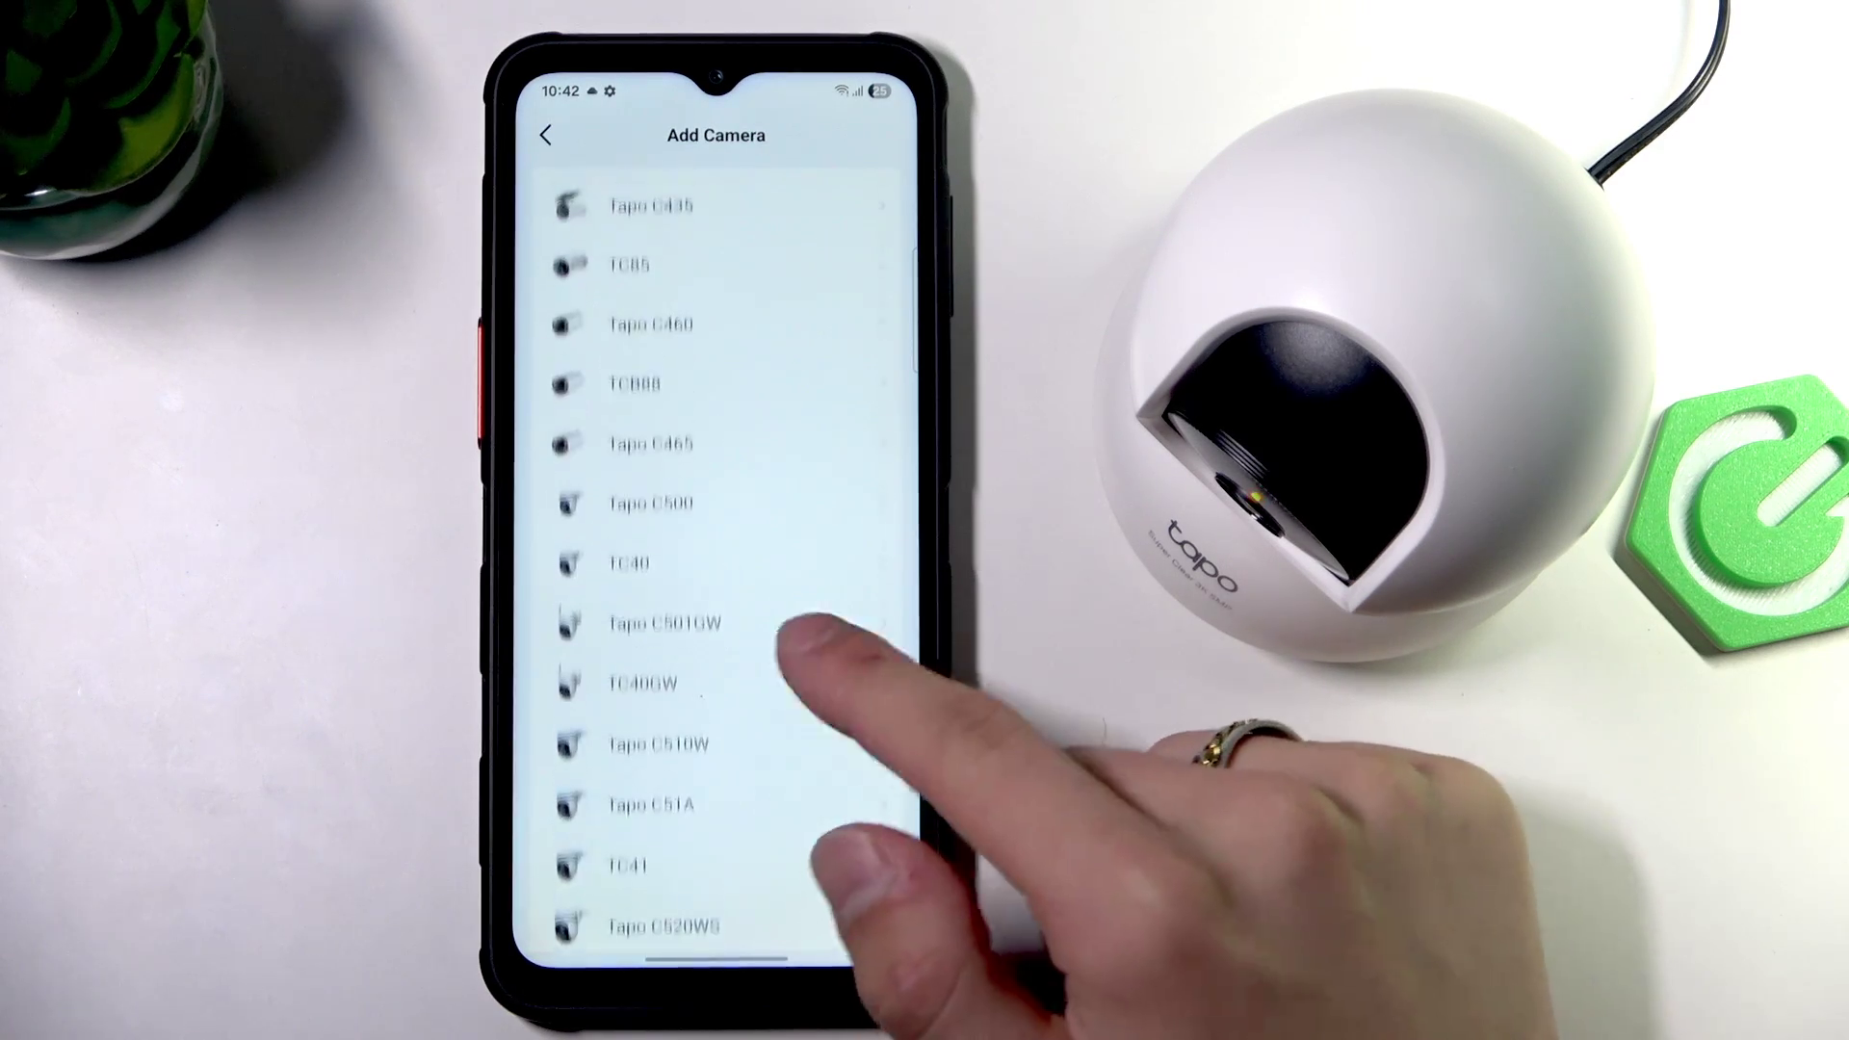
mouse_move(809, 550)
mouse_down()
mouse_move(809, 868)
mouse_move(809, 433)
mouse_up()
drag(810, 809, 809, 433)
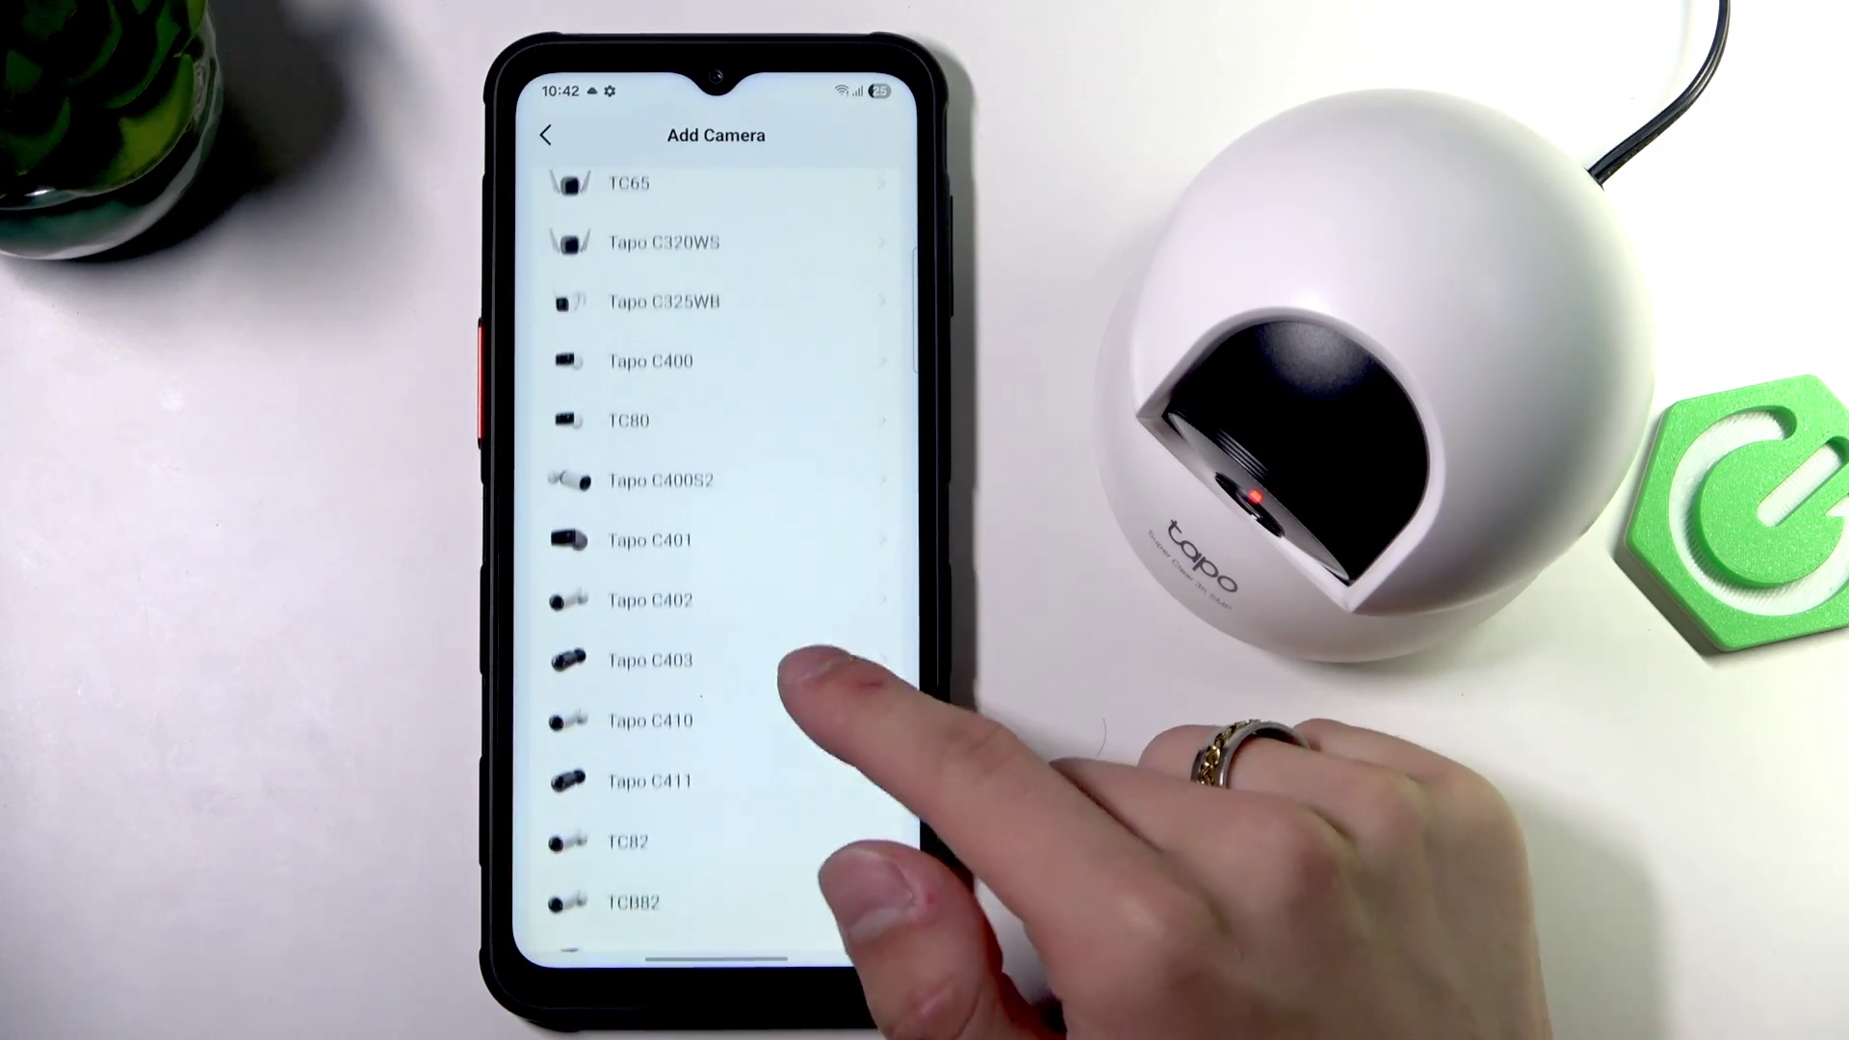
drag(810, 808, 809, 434)
drag(809, 505, 810, 867)
drag(810, 577, 809, 867)
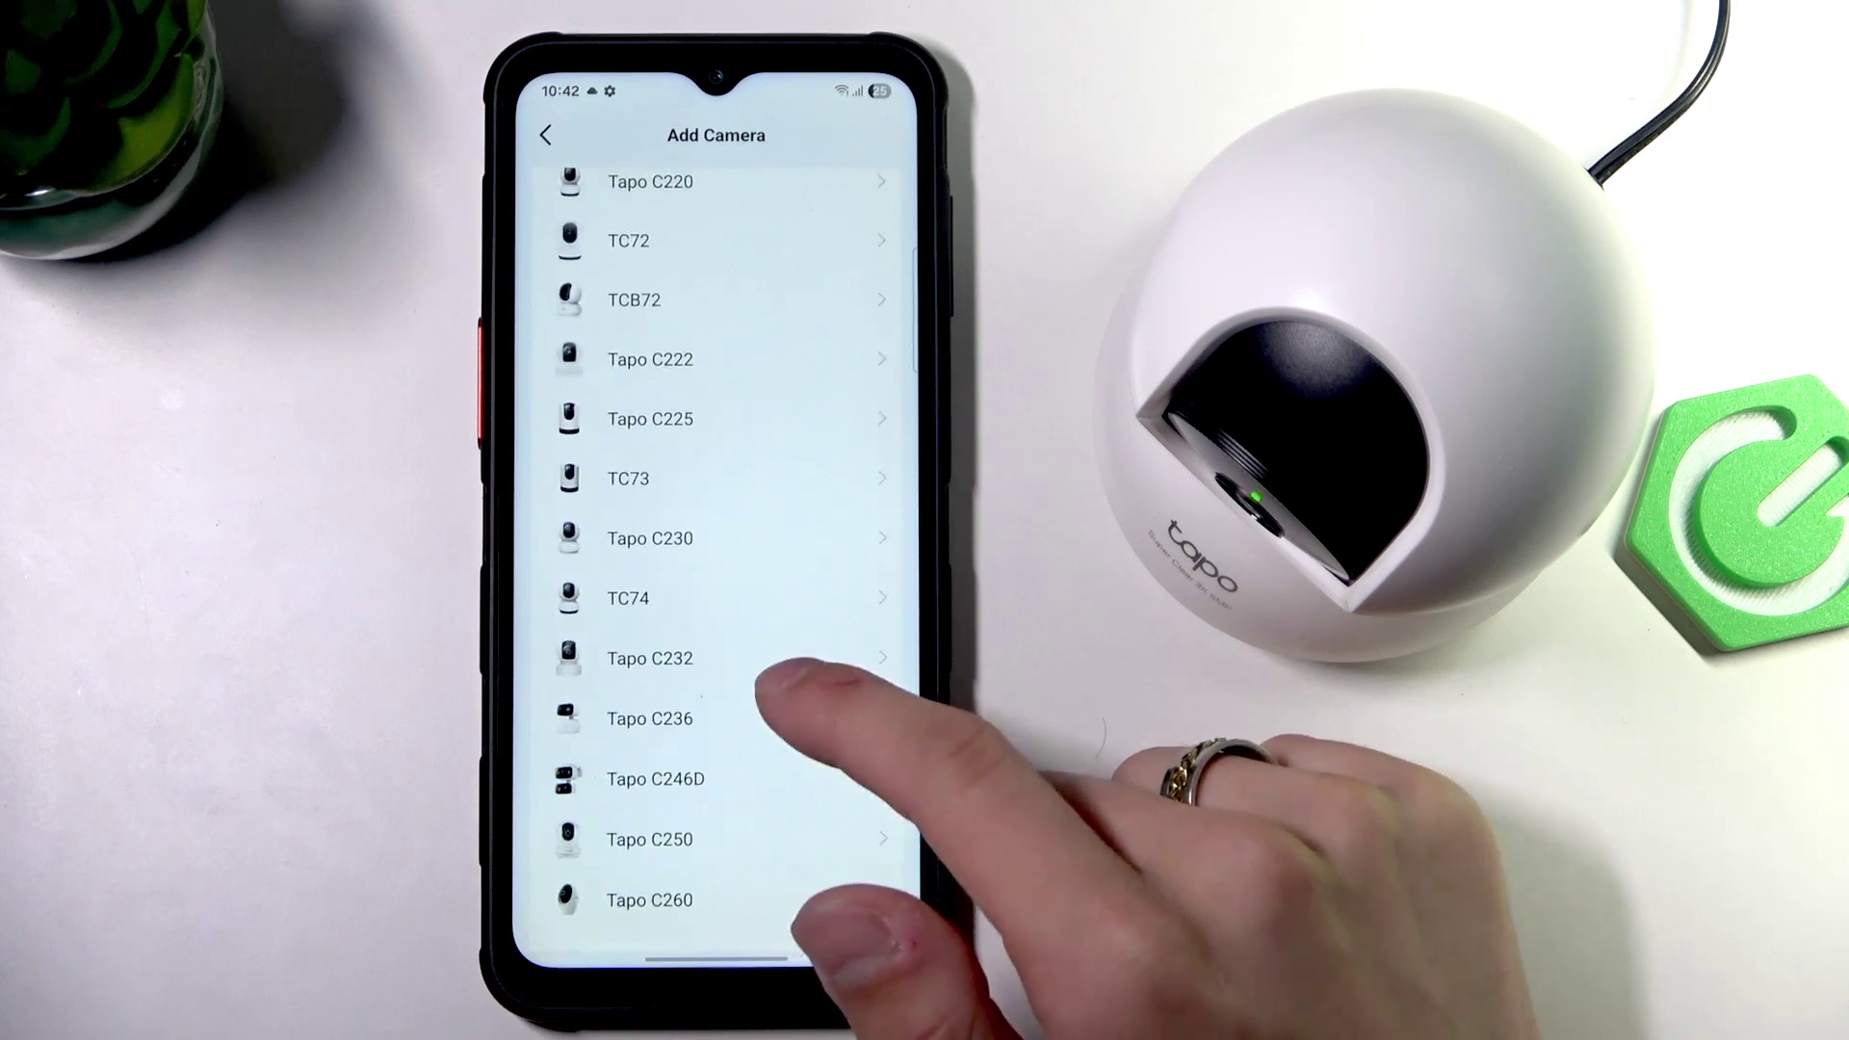
drag(809, 578, 809, 839)
- Choose the Tapo C230 model and give it the S29_Zagondorze network and password
click(745, 737)
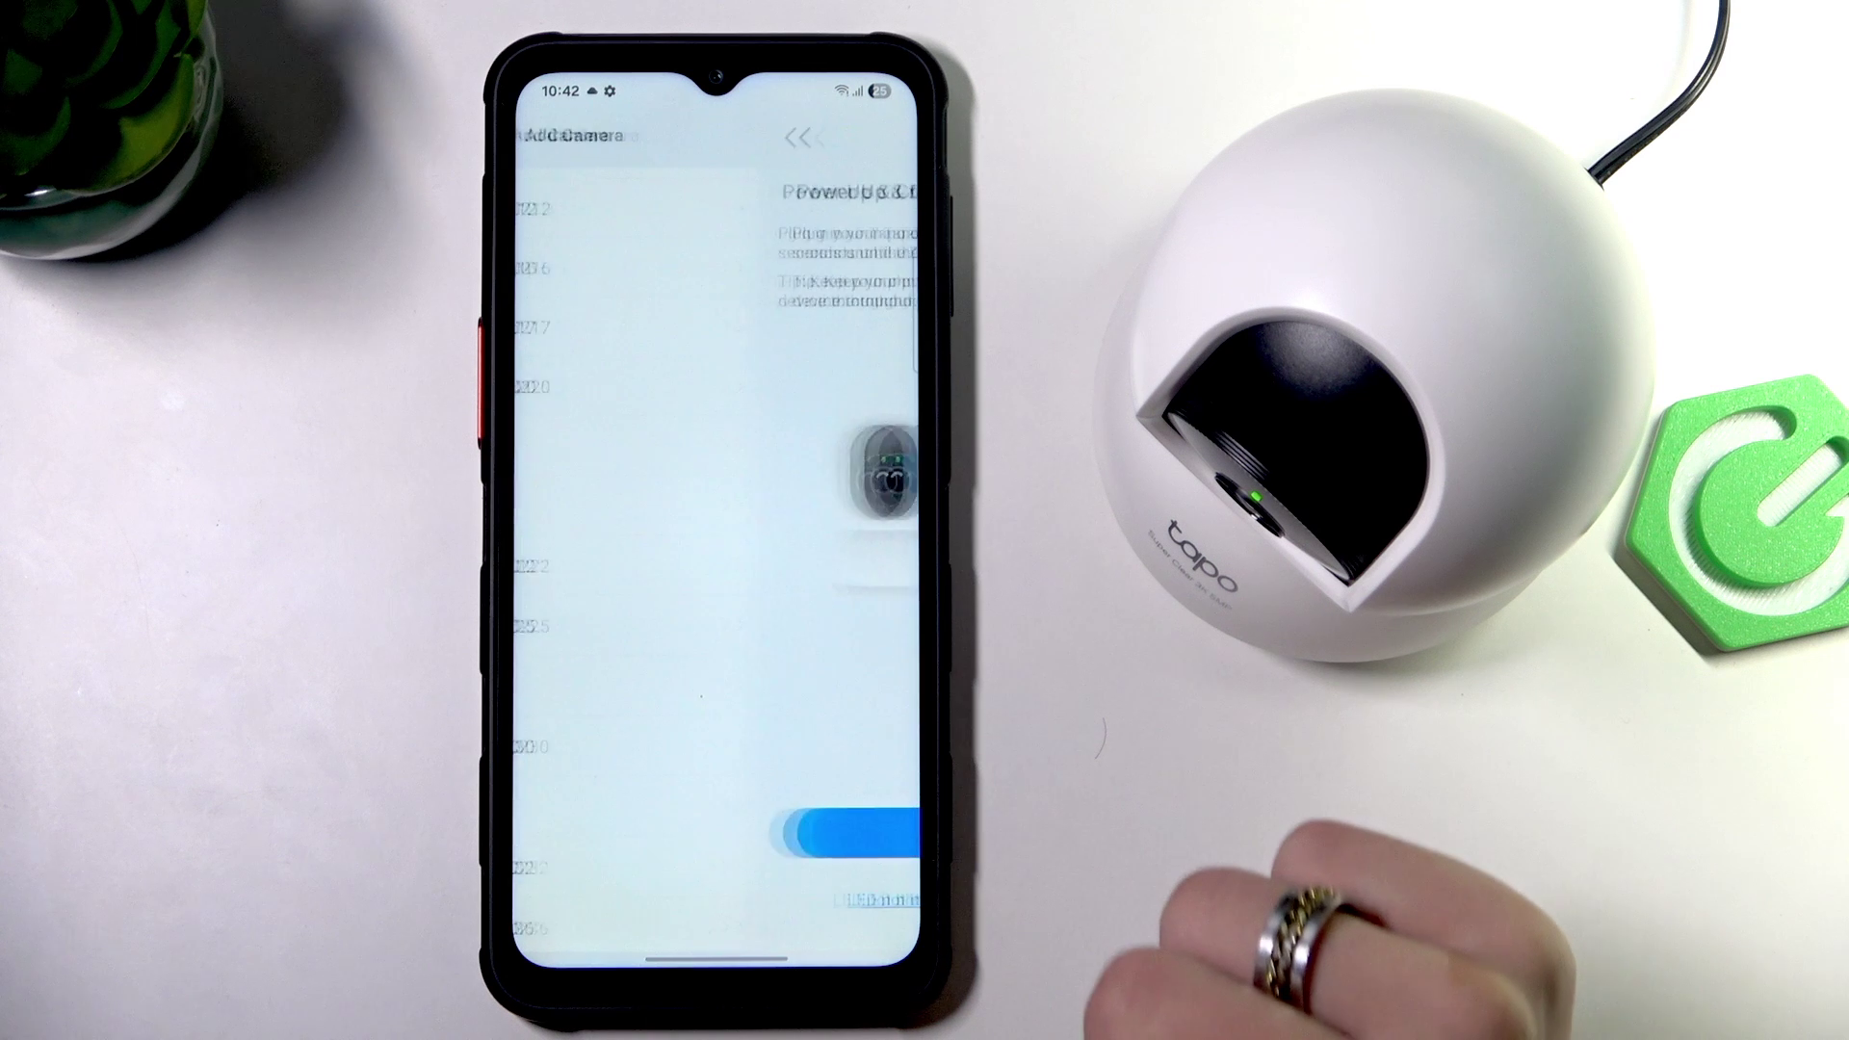
click(718, 833)
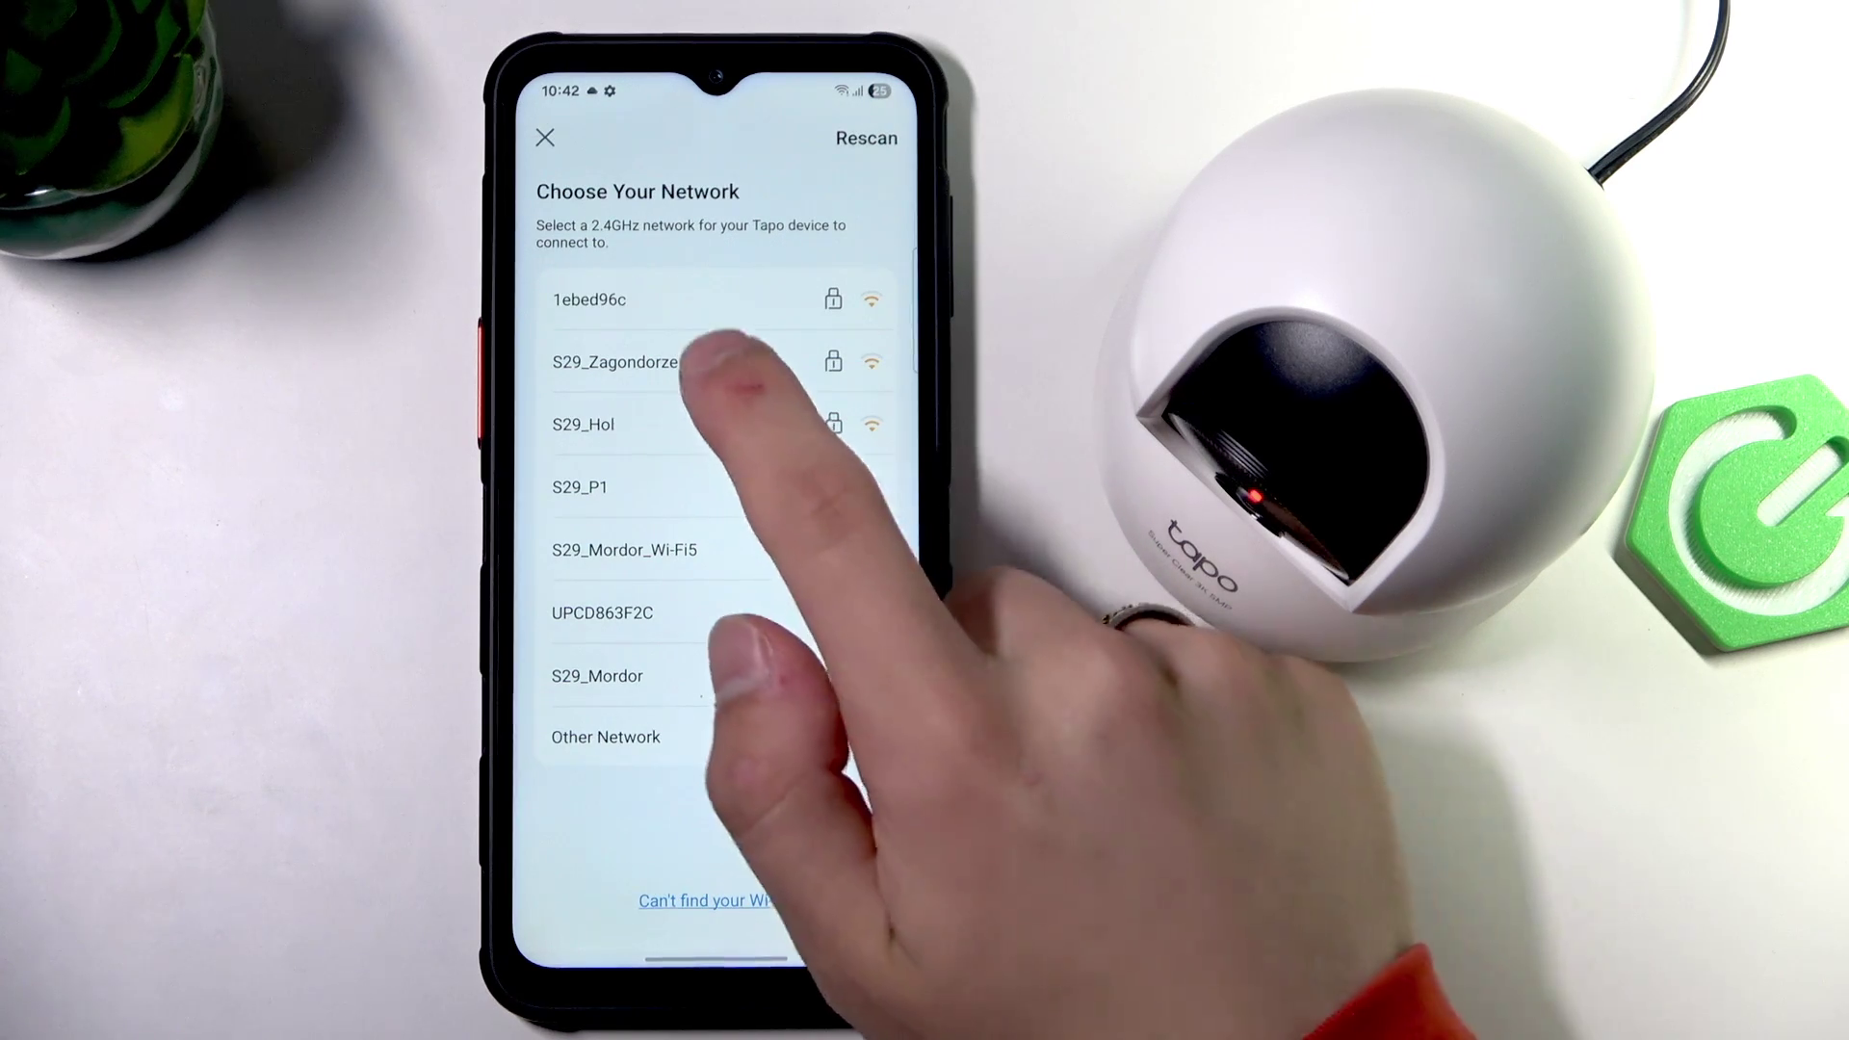
click(735, 364)
click(650, 442)
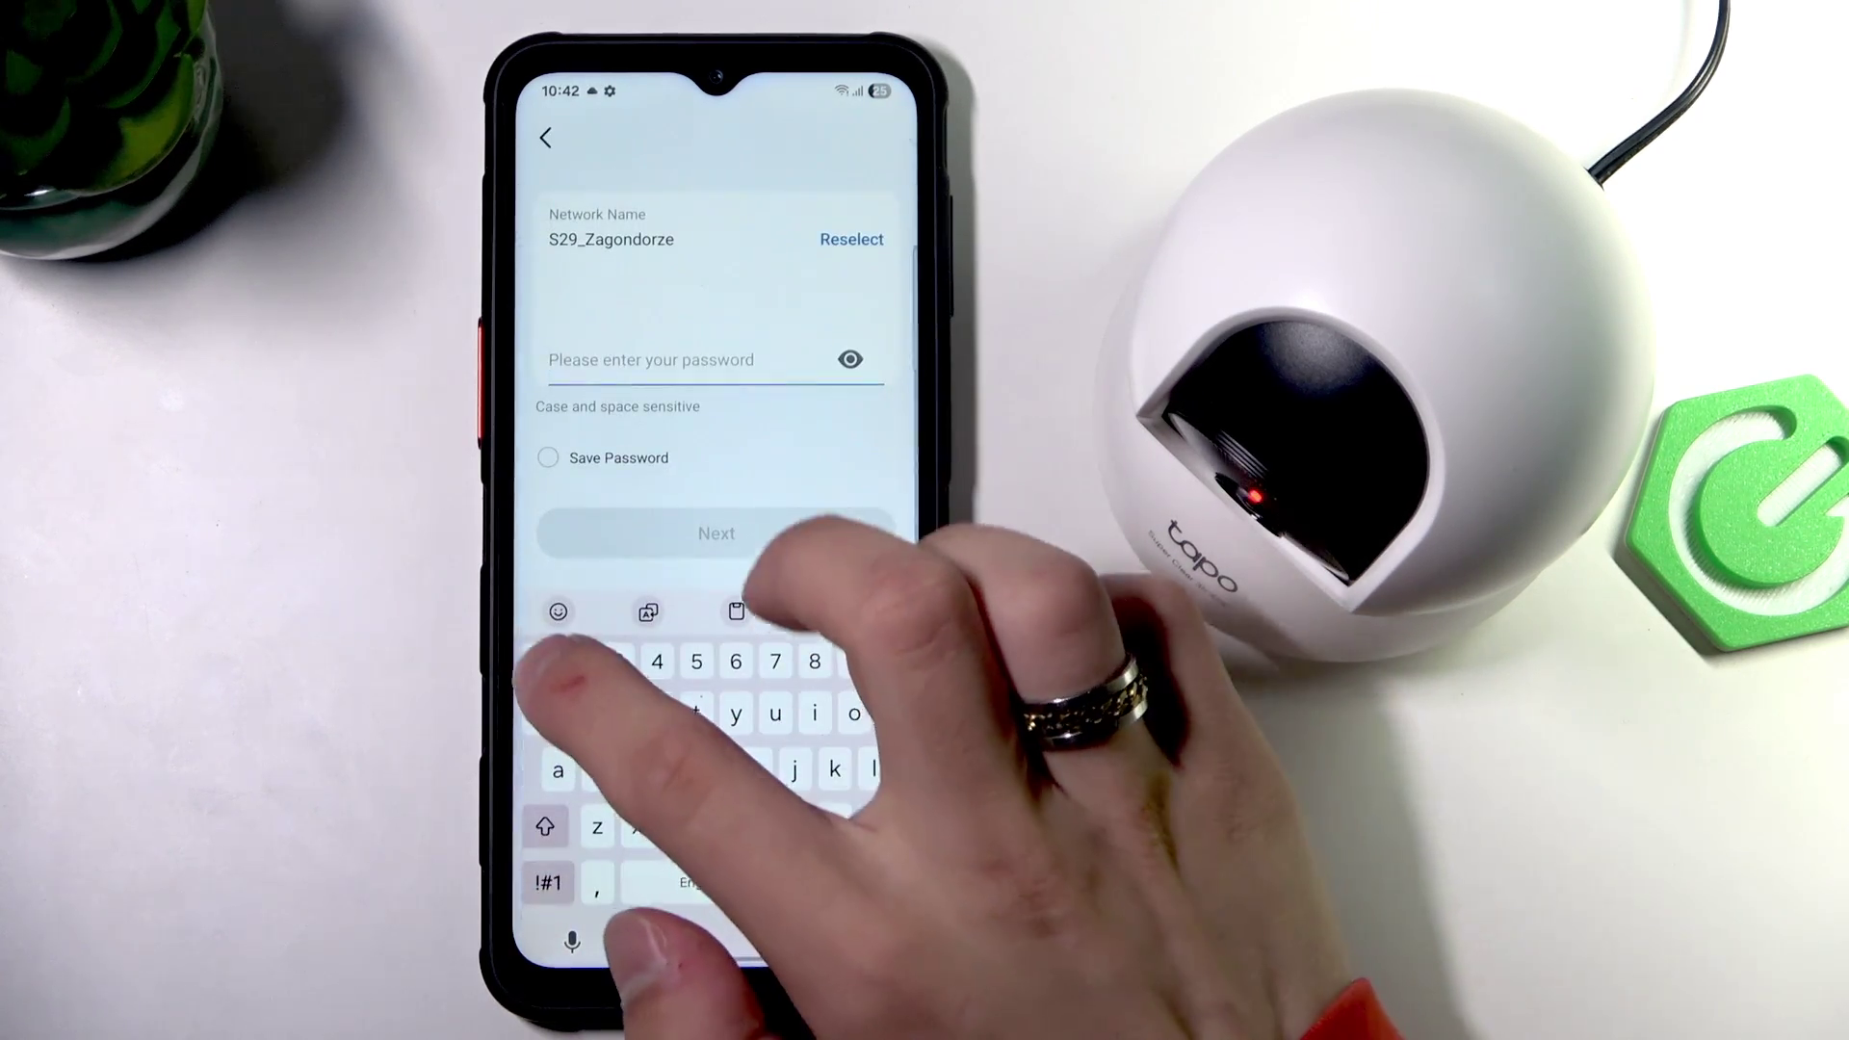
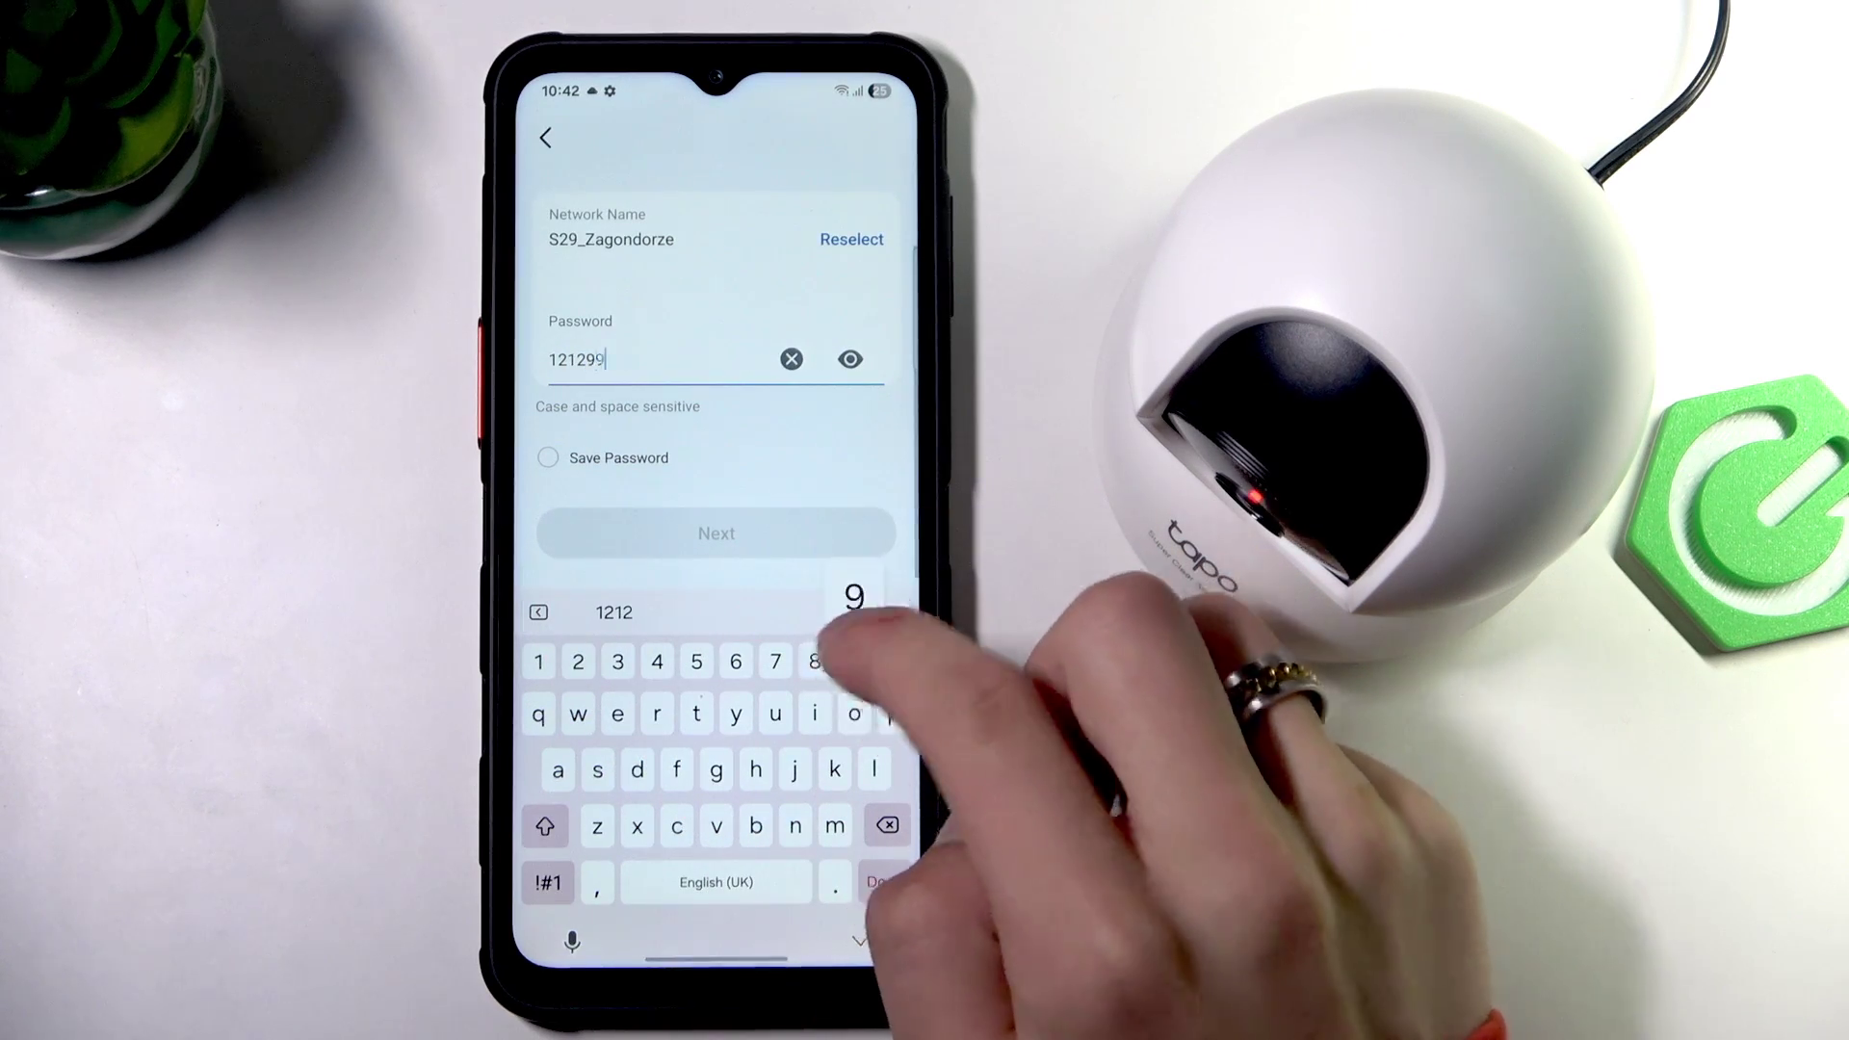
click(718, 532)
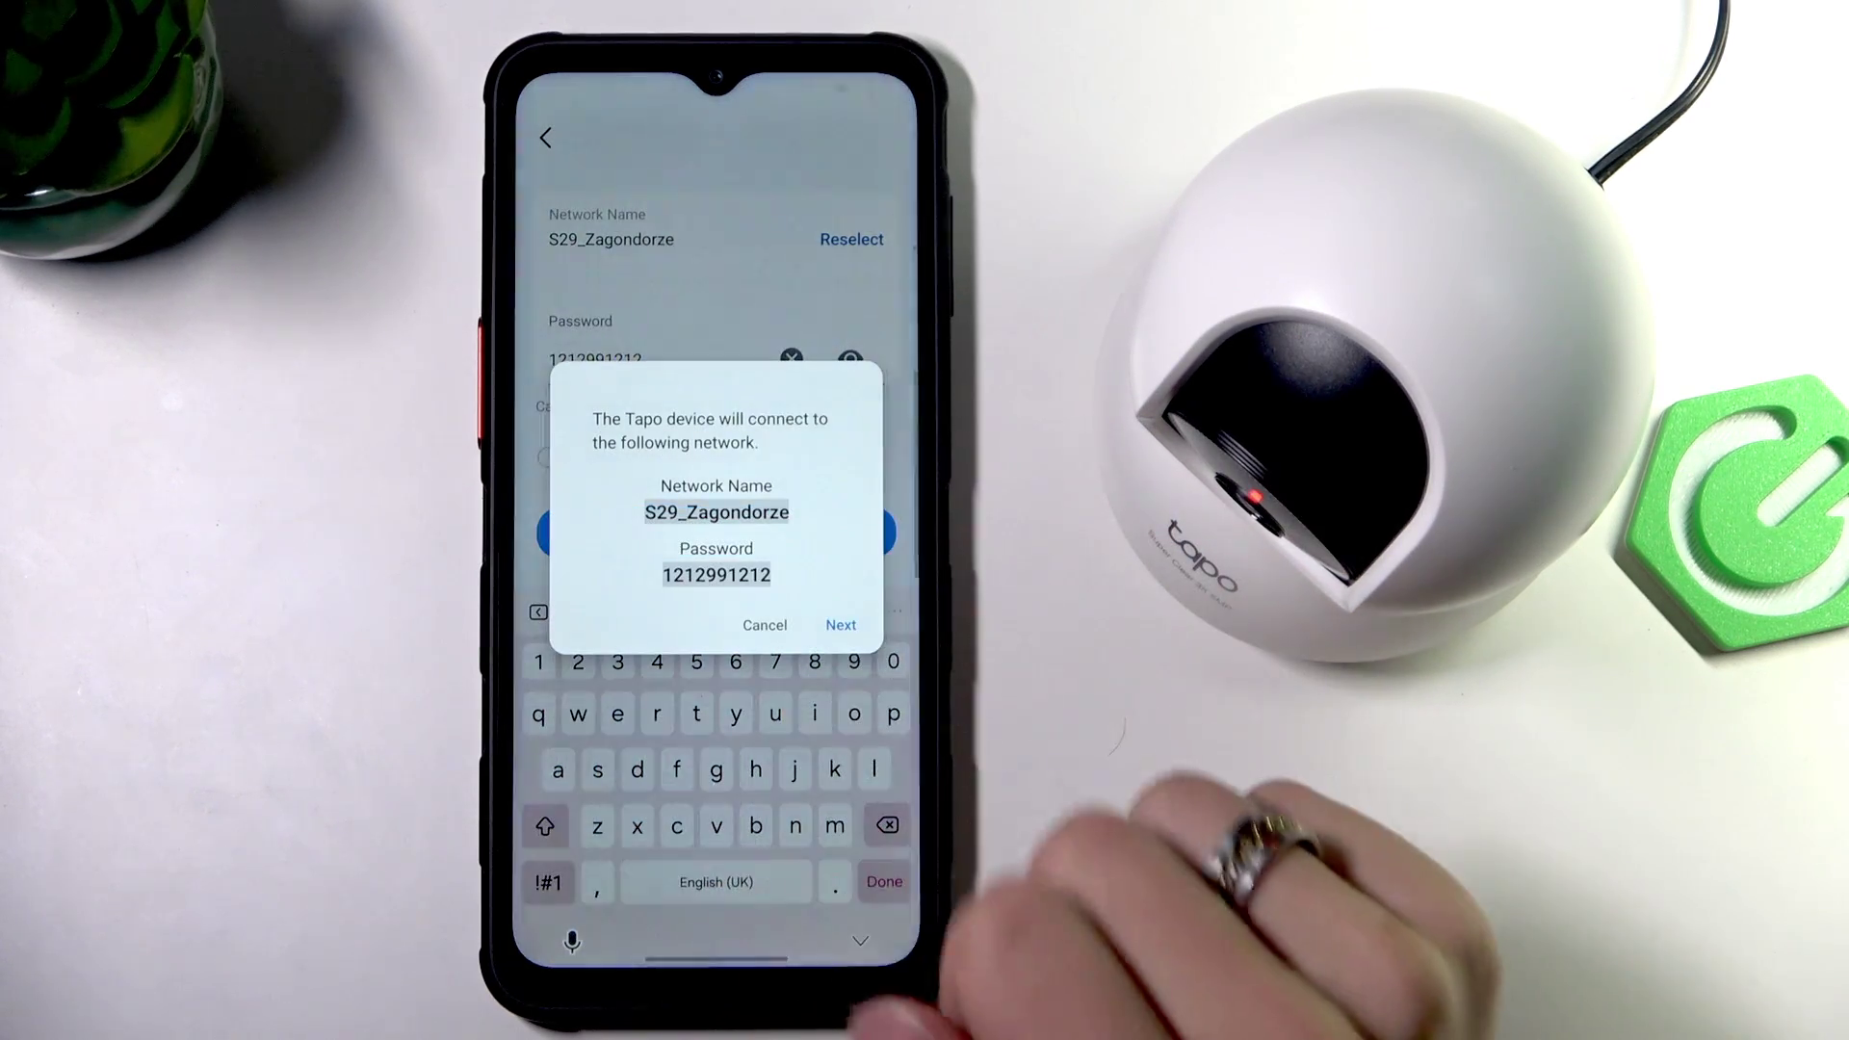
click(841, 624)
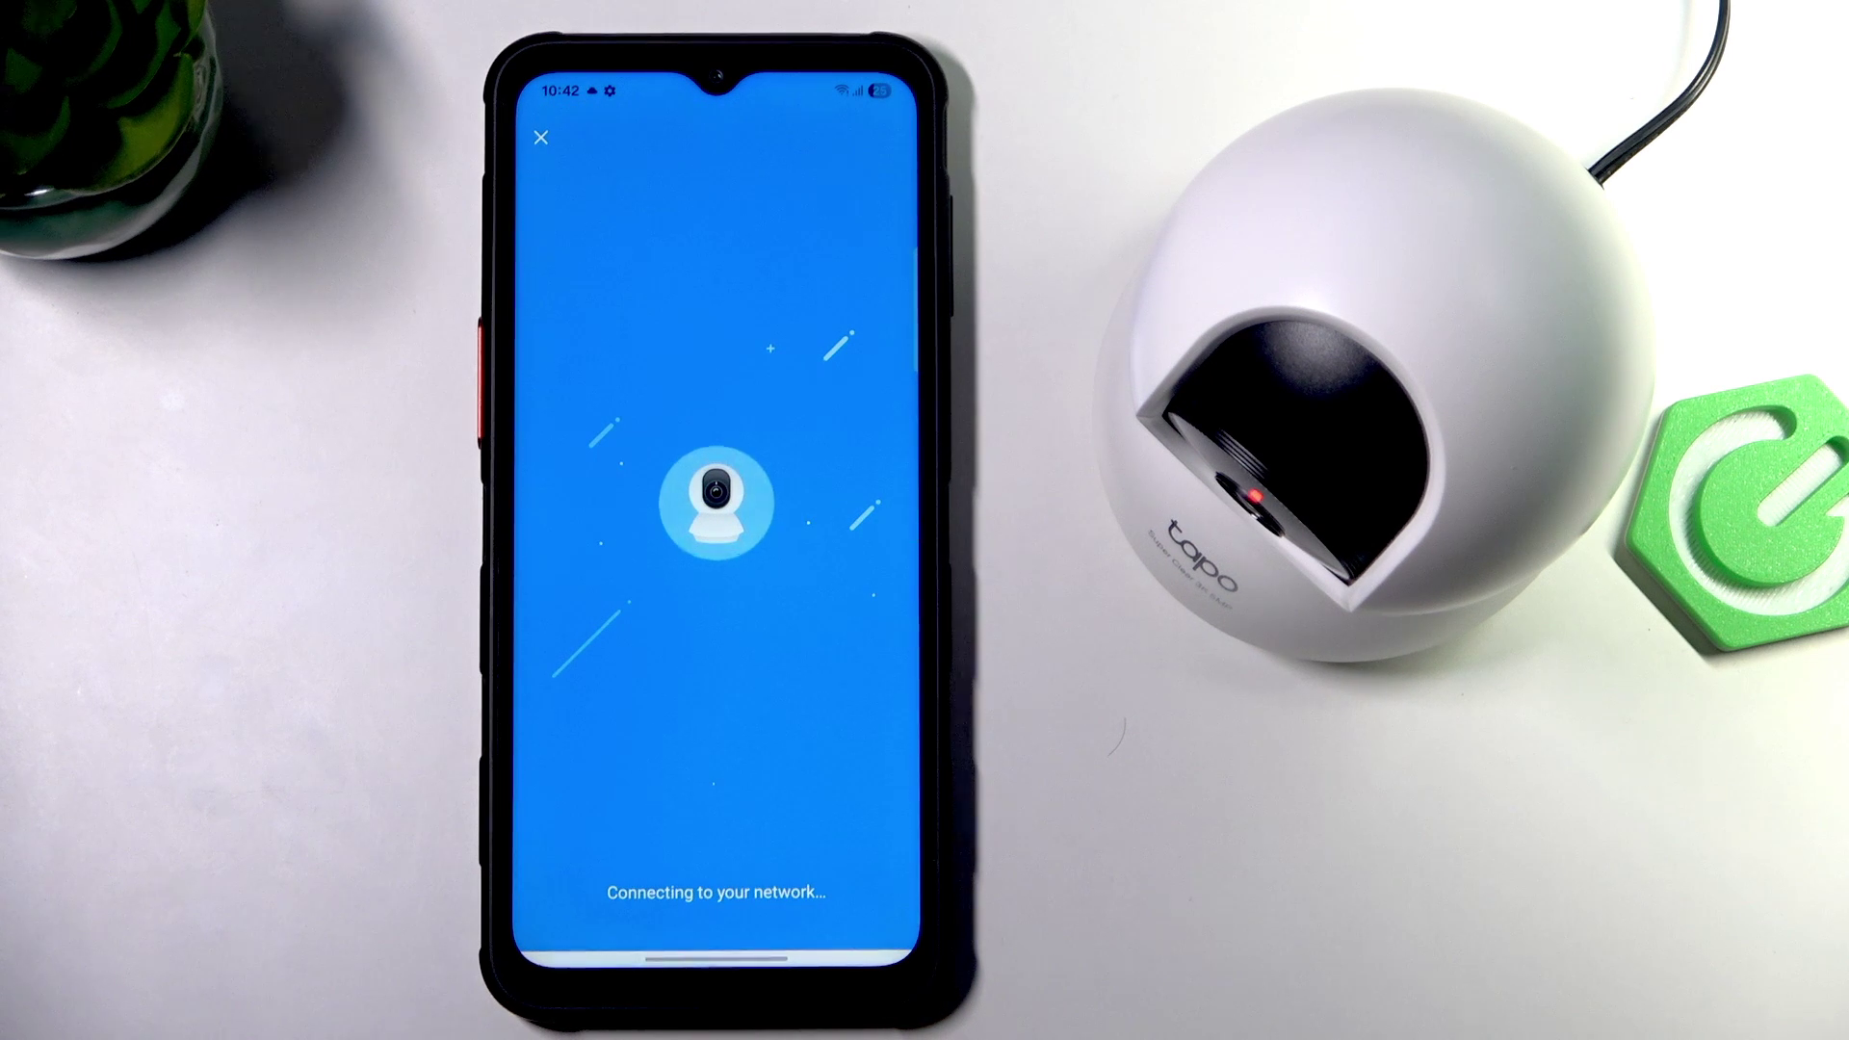